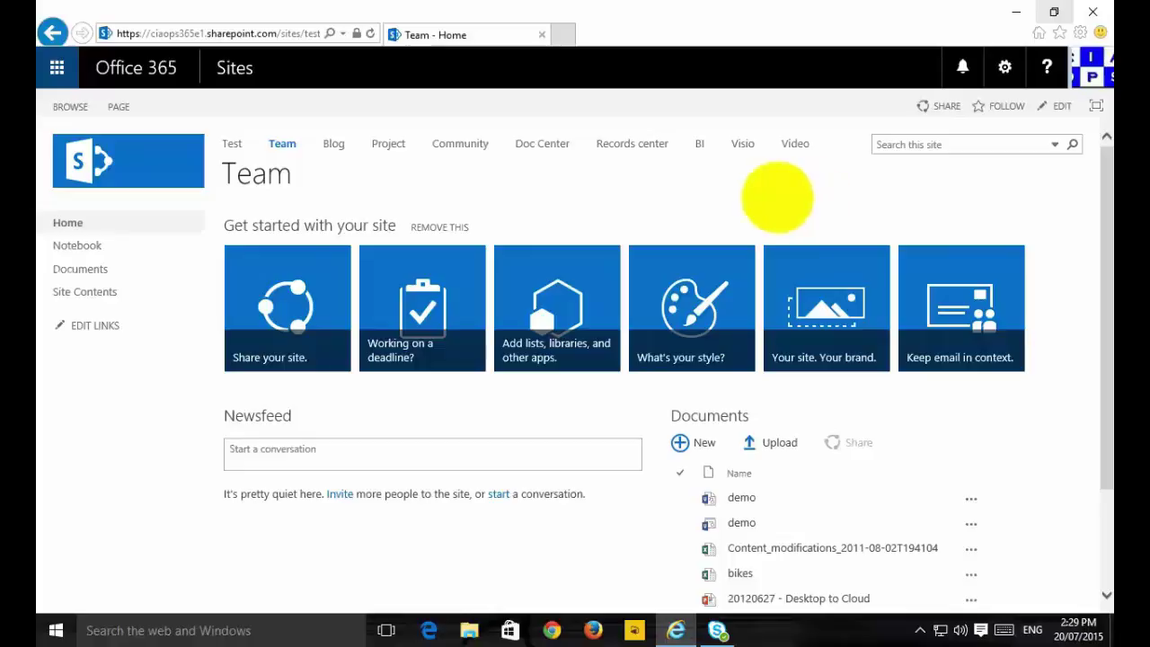
Open the settings of the Team site's Documents library and start saving the library as a template.
click(101, 268)
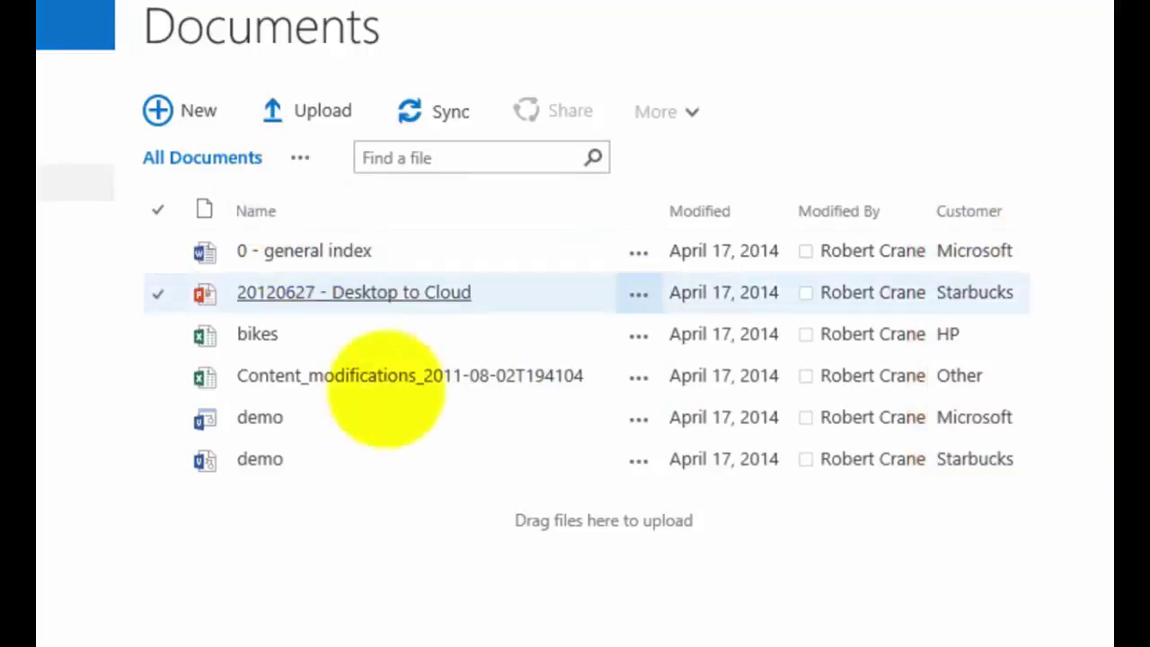
click(256, 31)
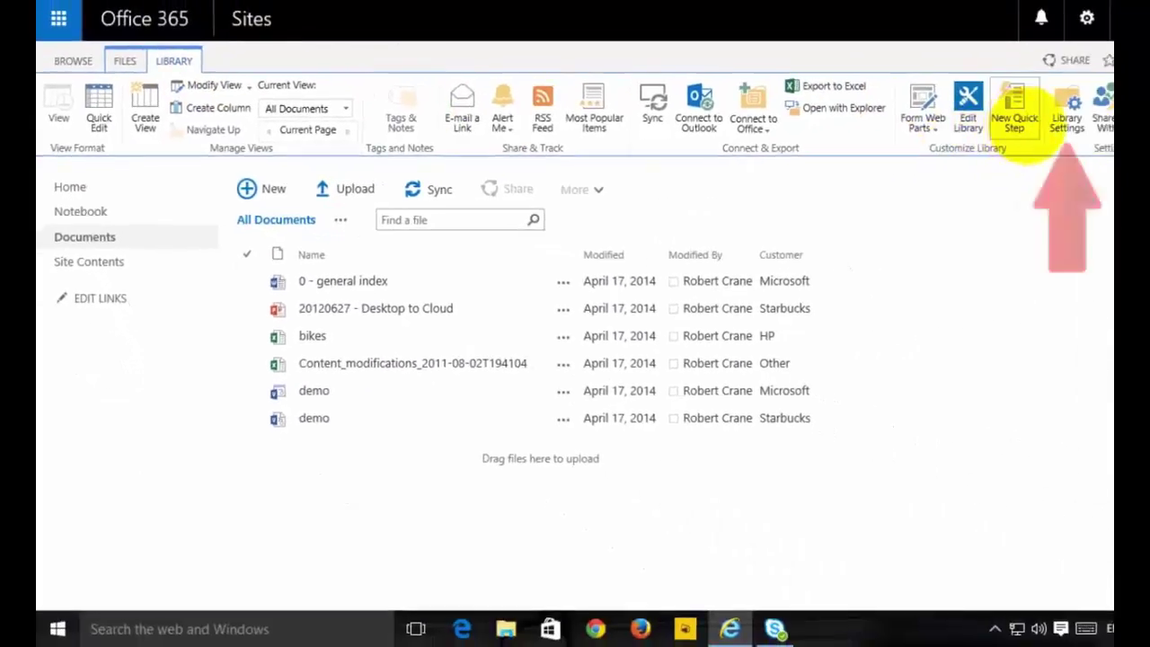
click(1060, 115)
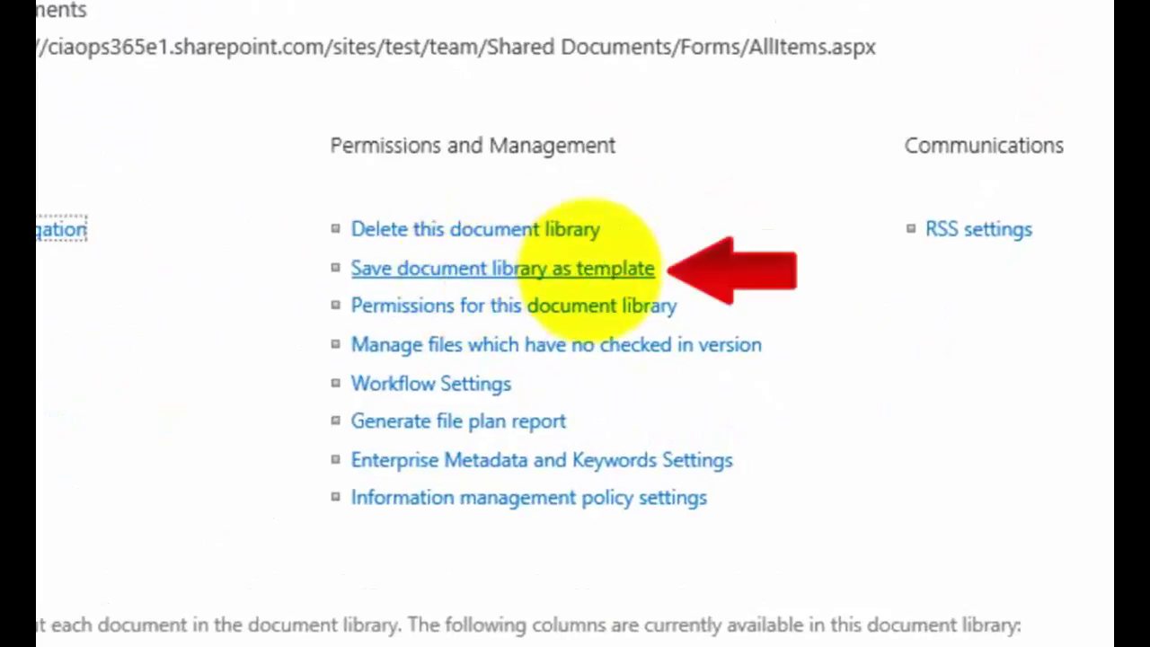
click(592, 270)
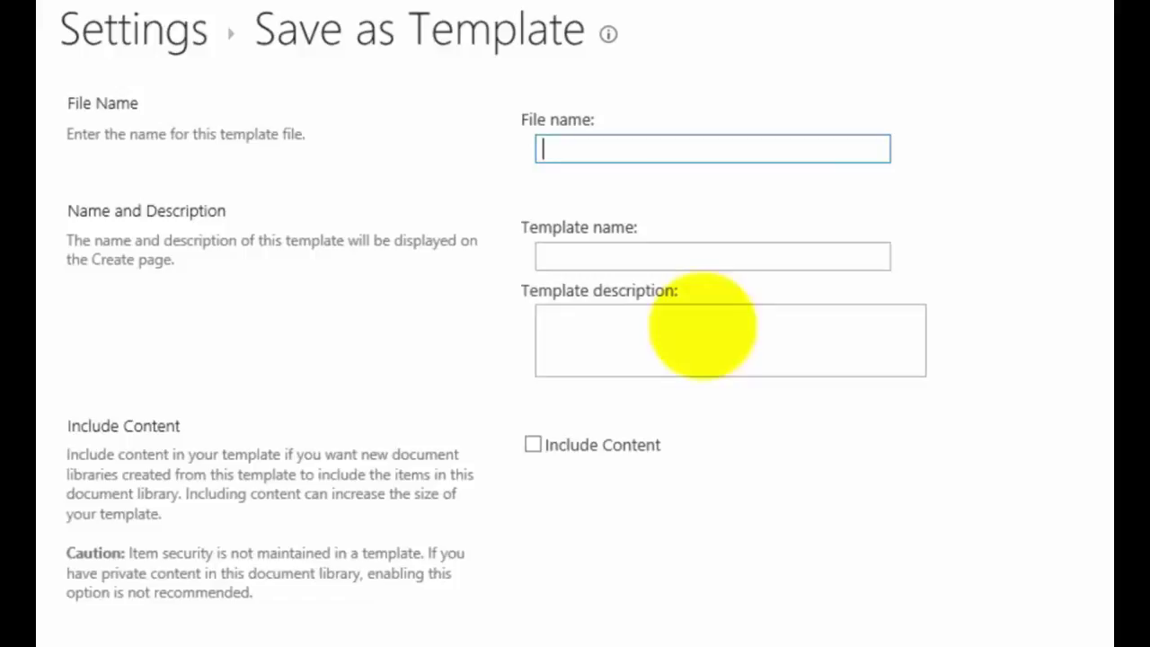
Save the library without its content as template file doc-lib-structure, with the template name "Doc Lib - Structure only".
text(doc-lib-structure)
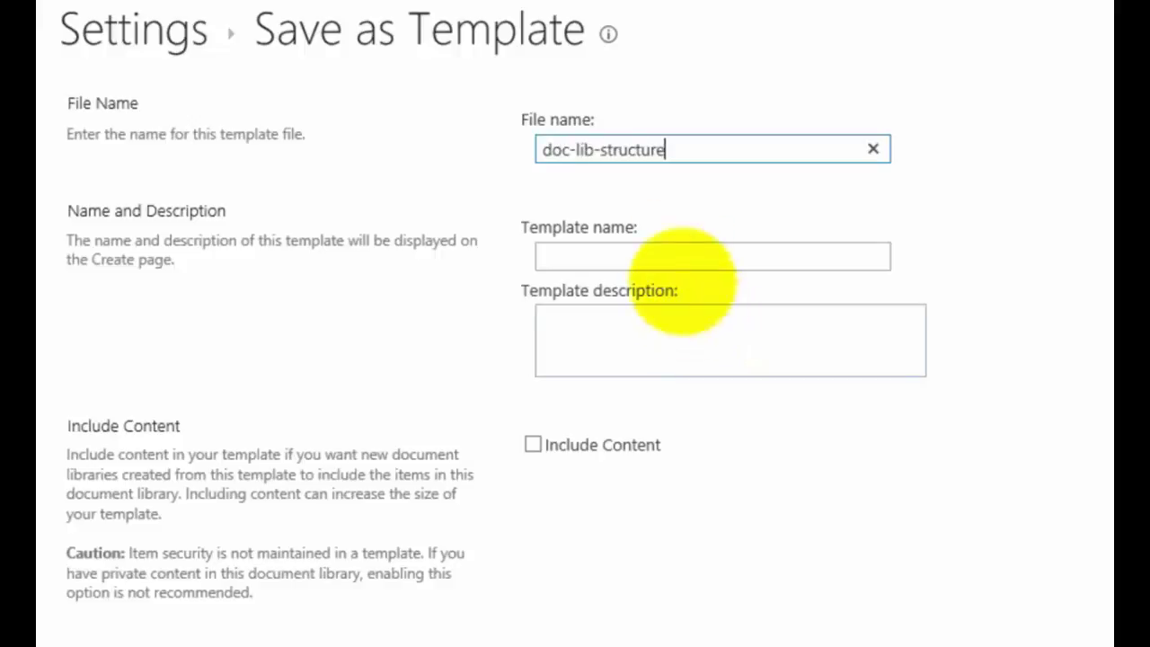
click(666, 255)
text(D)
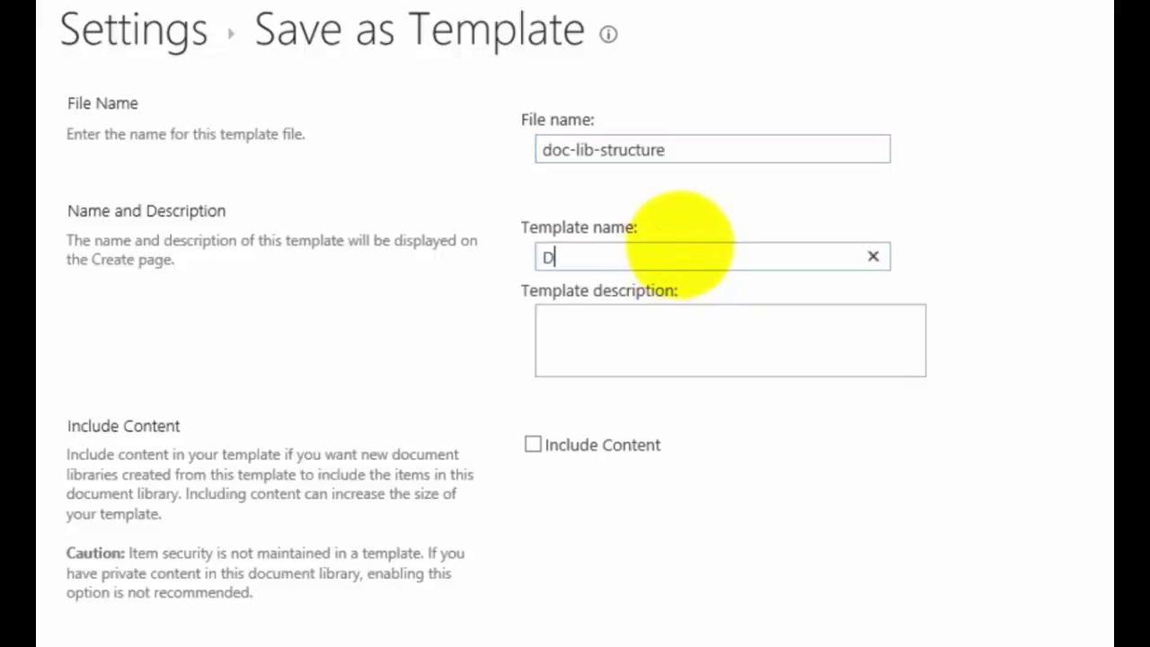
text(oc Lib - Structr)
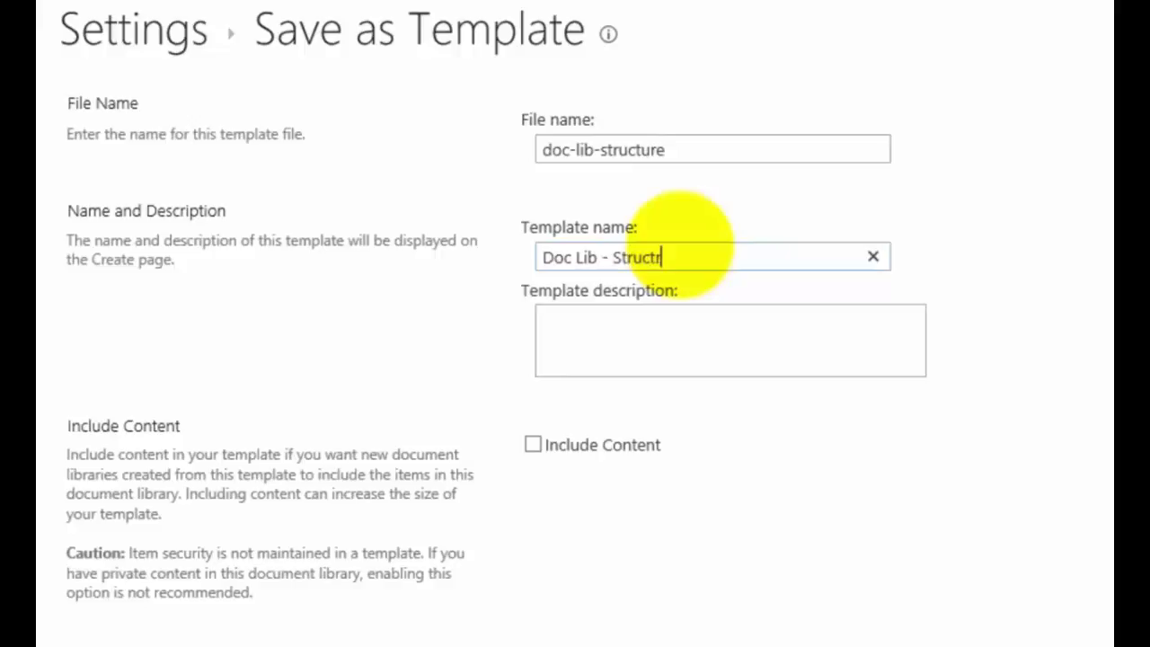
key(BackSpace)
text(ure only)
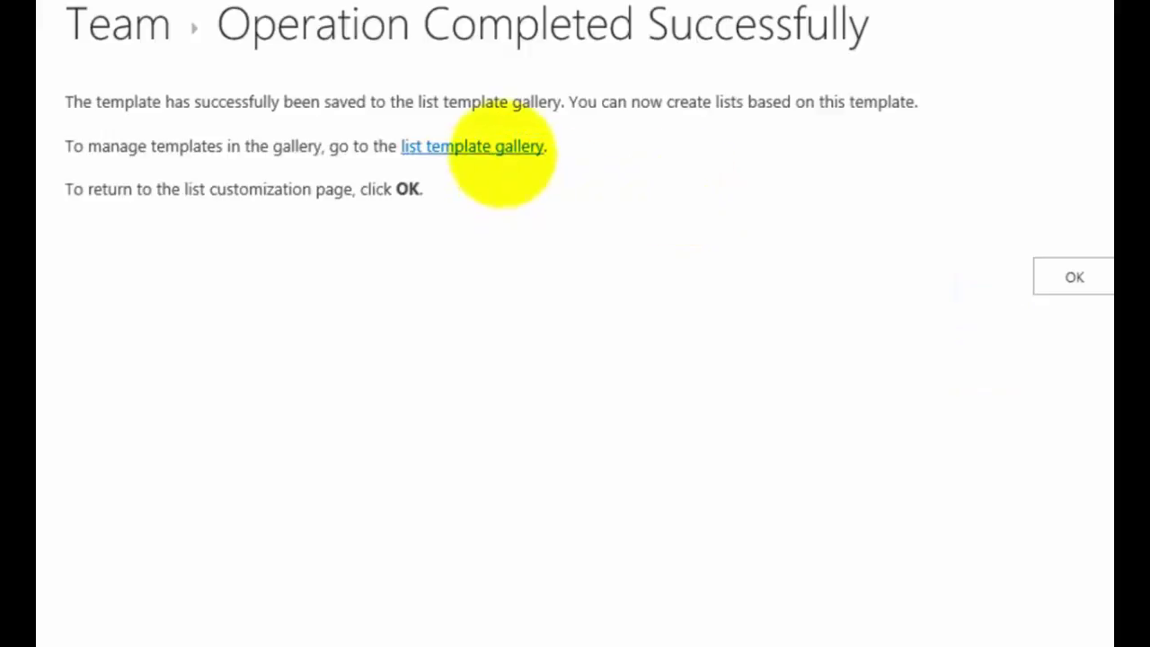
Check the doc-lib-structure template in the list template gallery, bringing up its download and cancelling it.
click(501, 147)
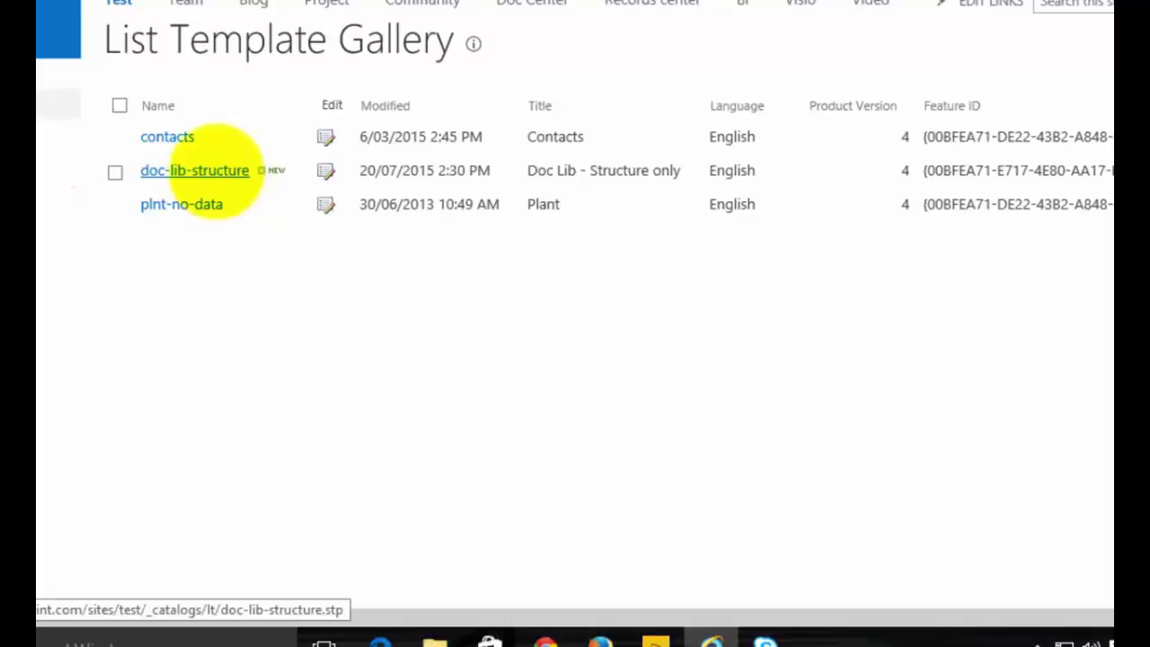
click(215, 171)
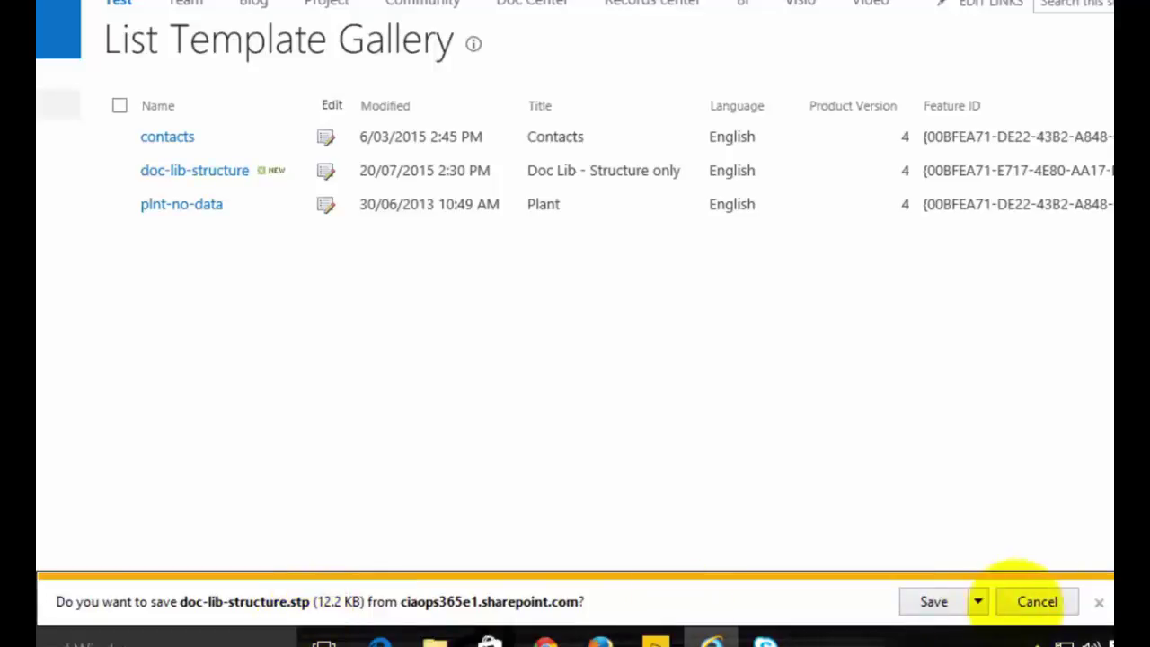
click(1044, 602)
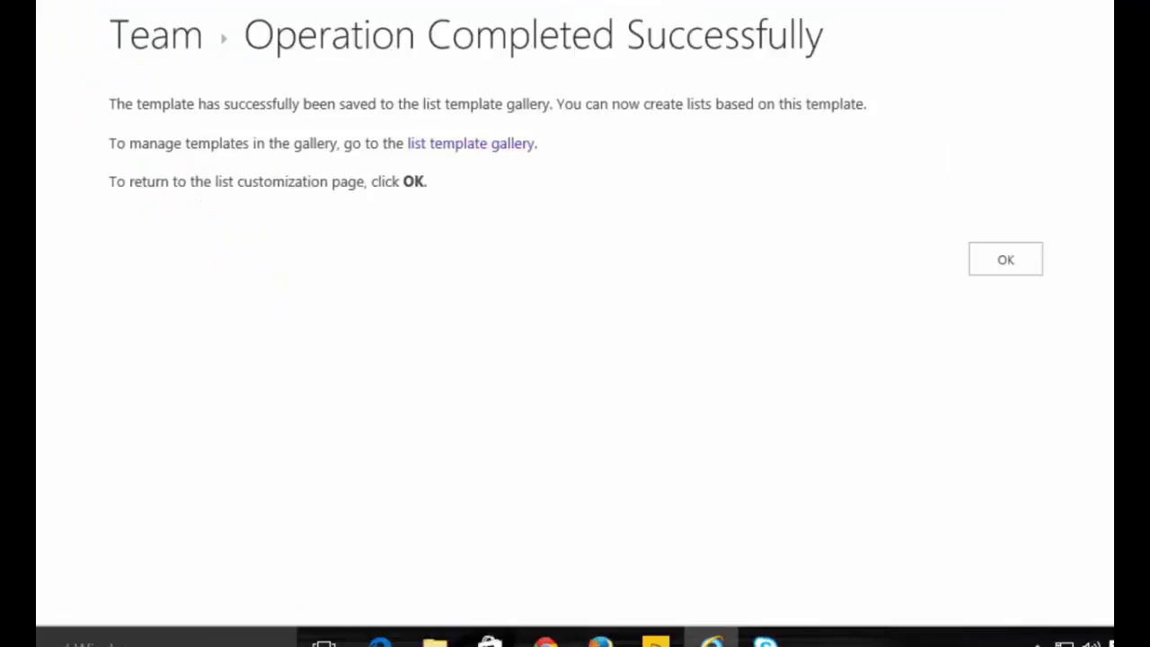
Save the Documents library with its content included as template file doc-lib-content, with the template name "Doc Lib - Full content".
click(1025, 259)
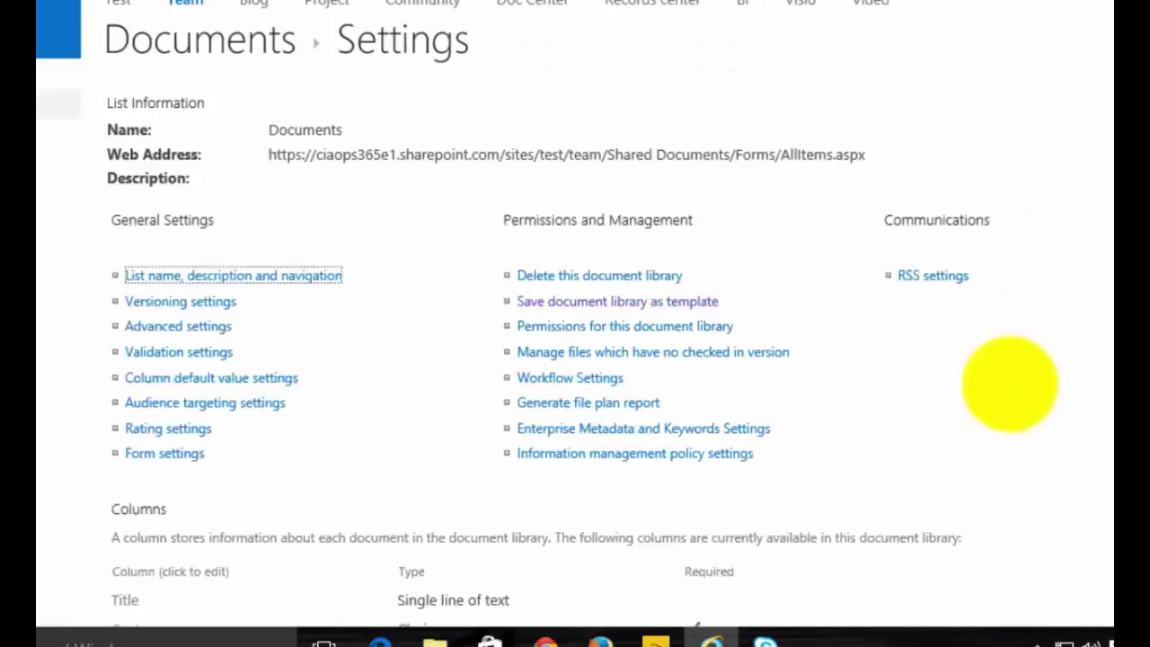
click(688, 302)
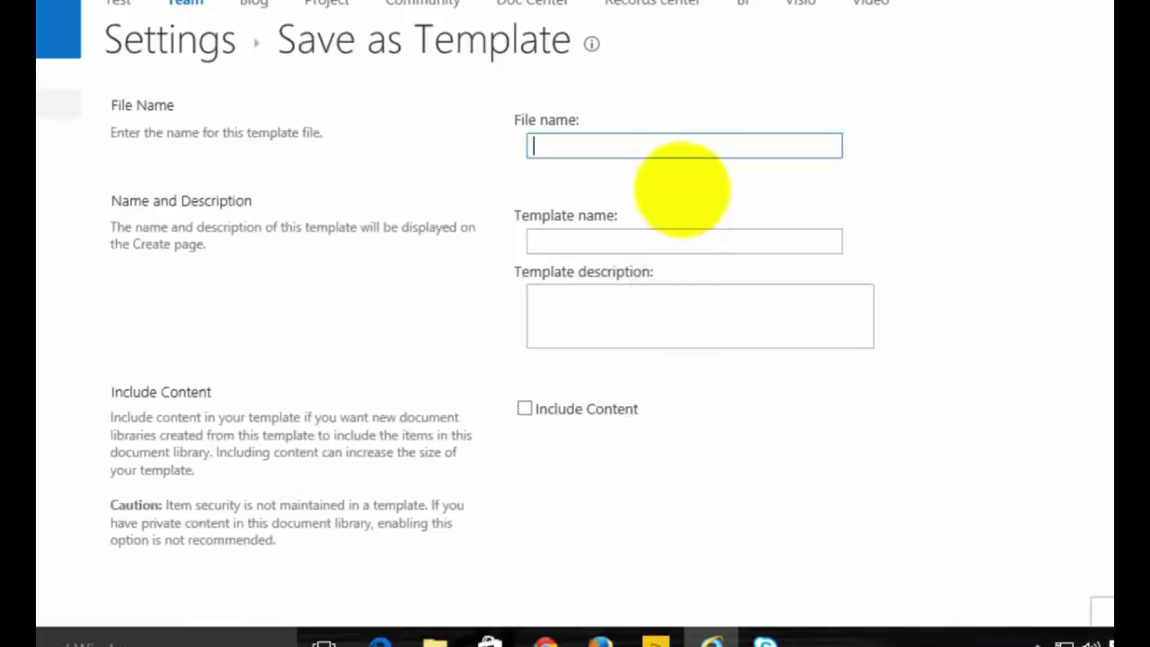
text(doc-lib-content)
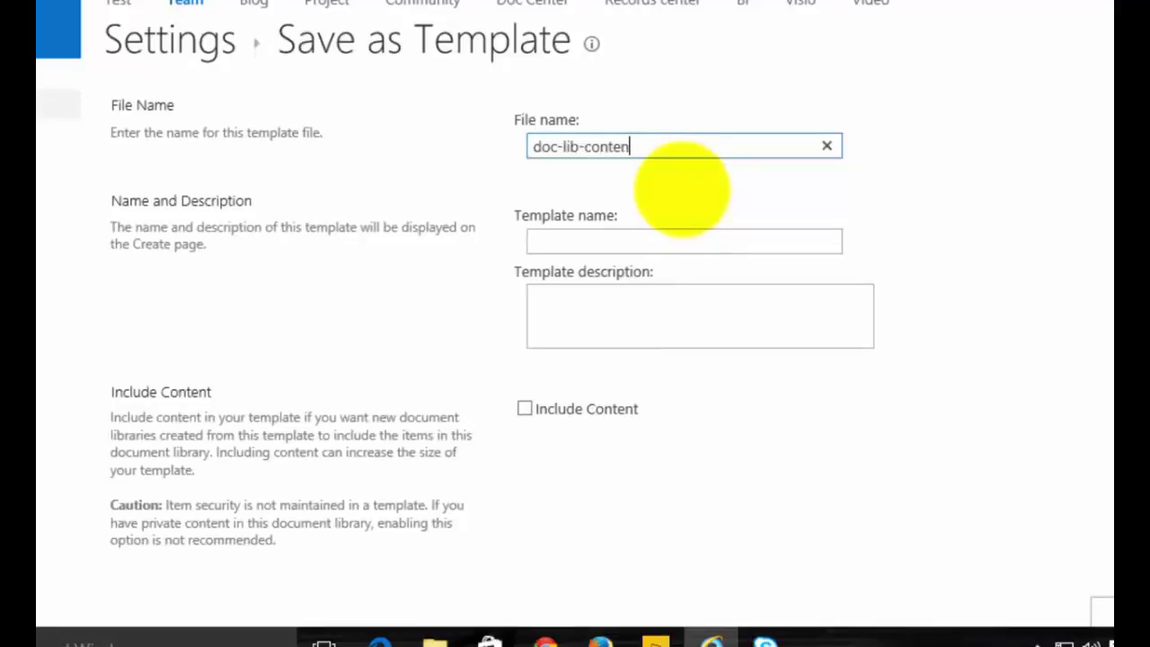
click(673, 238)
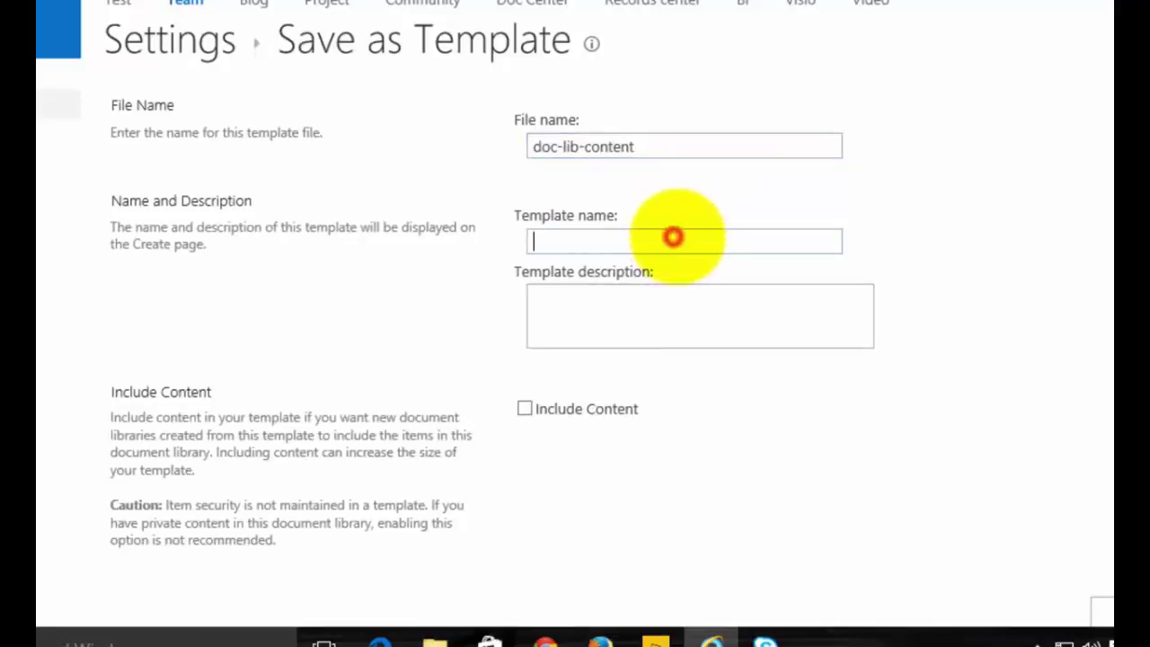
text(Doc Lib - Full content)
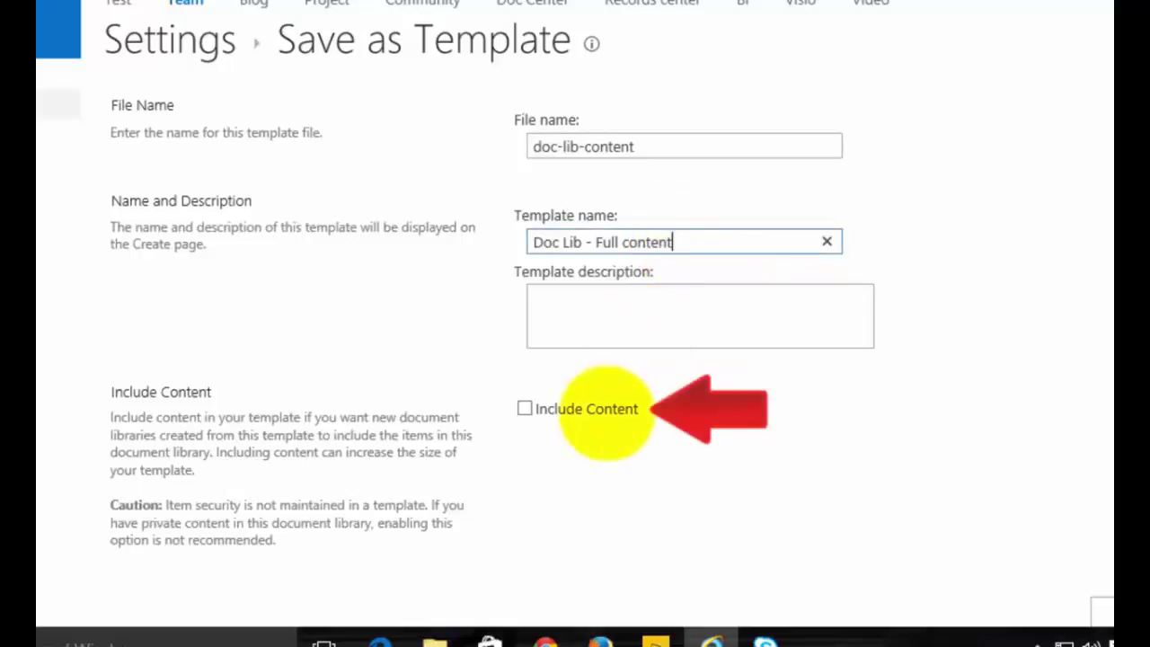
click(524, 409)
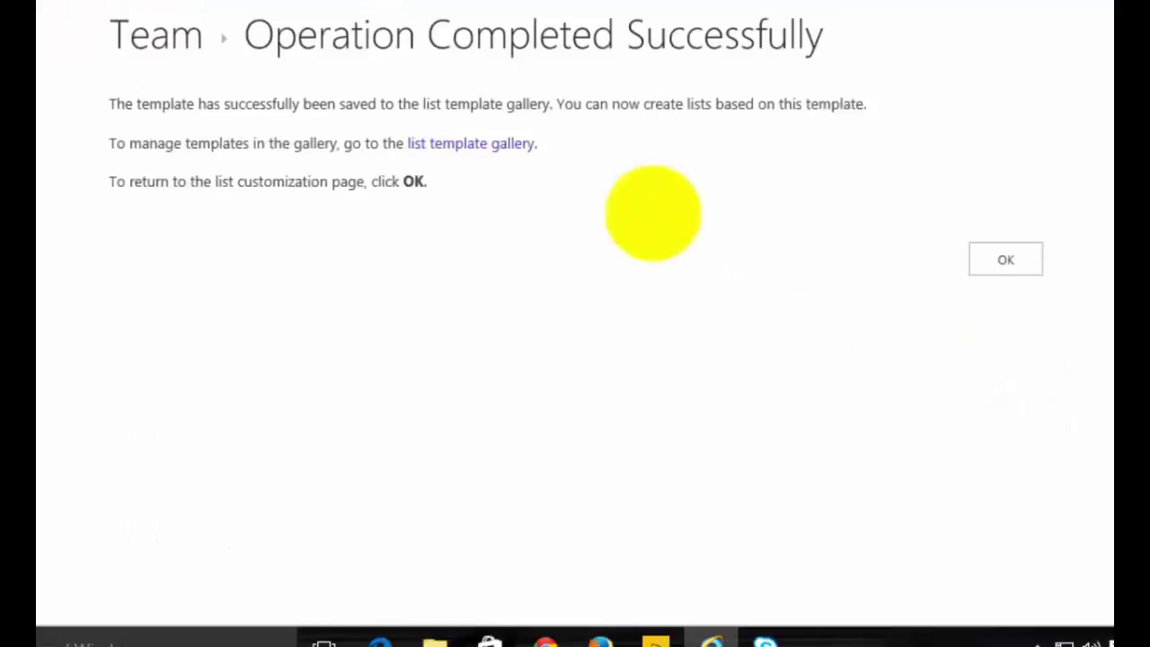
Check the list template gallery for the full-content template and return to the Team site's home page.
click(483, 144)
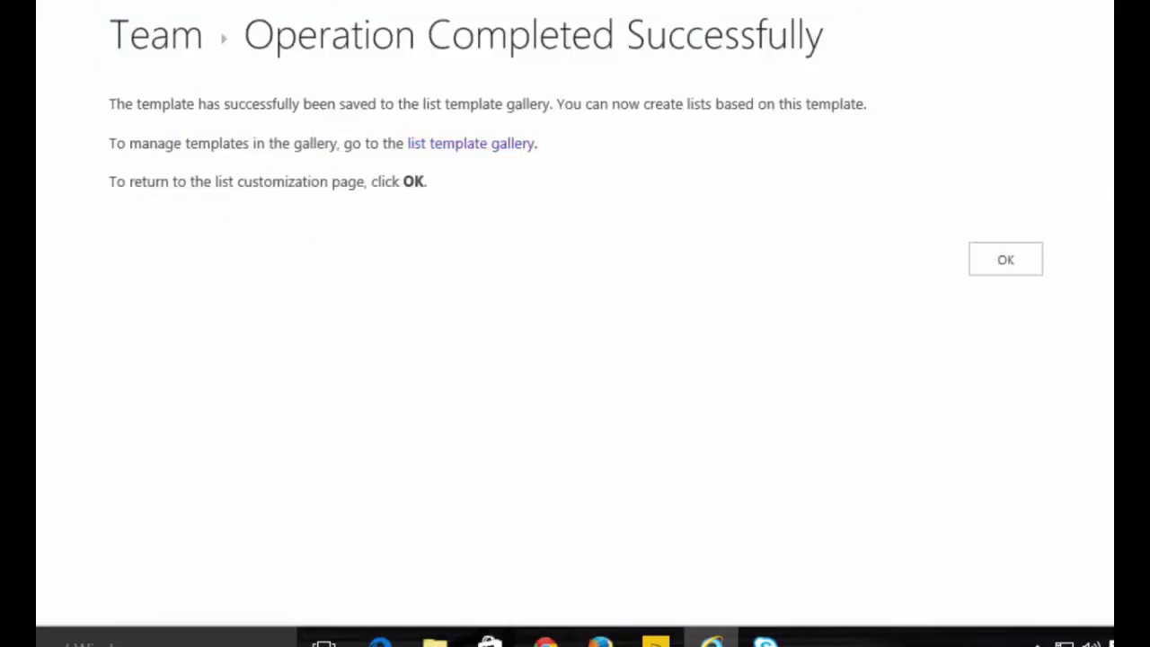
click(1014, 261)
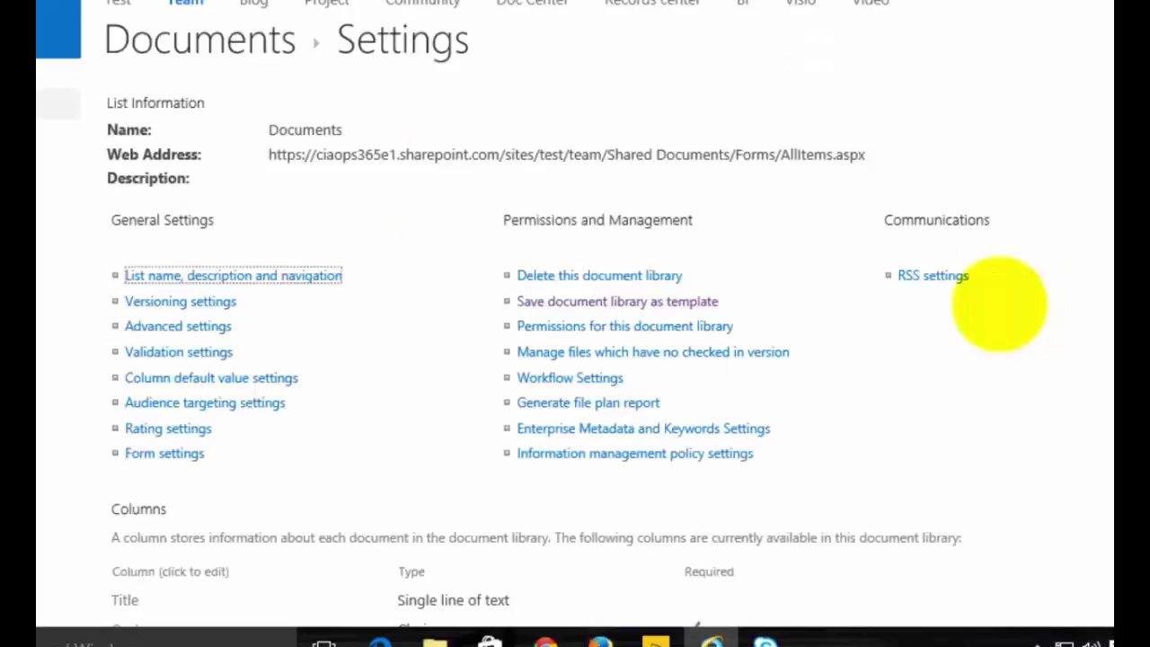
click(97, 199)
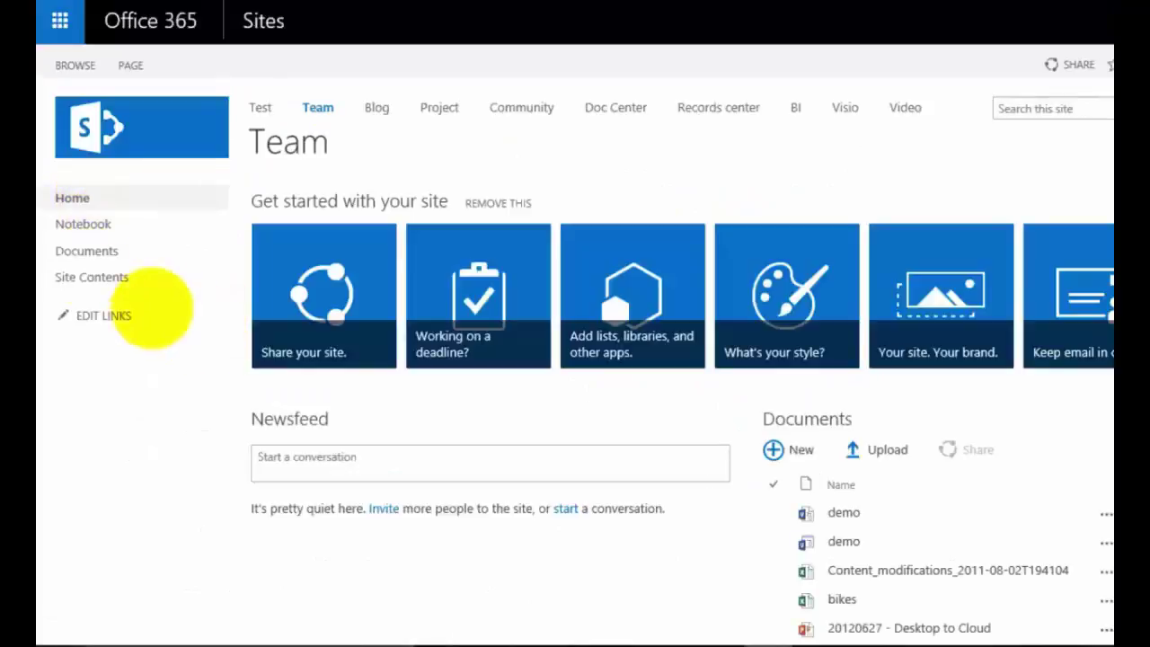
Start adding an app to the Team site and page through the available apps to the saved Doc Lib templates.
click(85, 276)
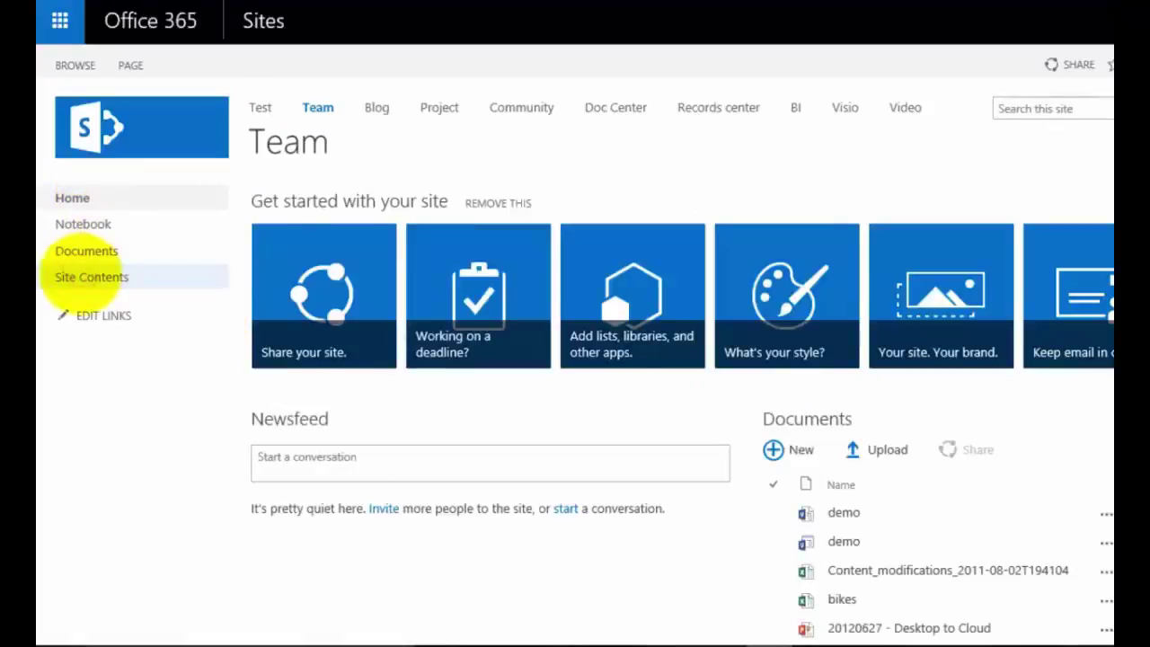
click(368, 283)
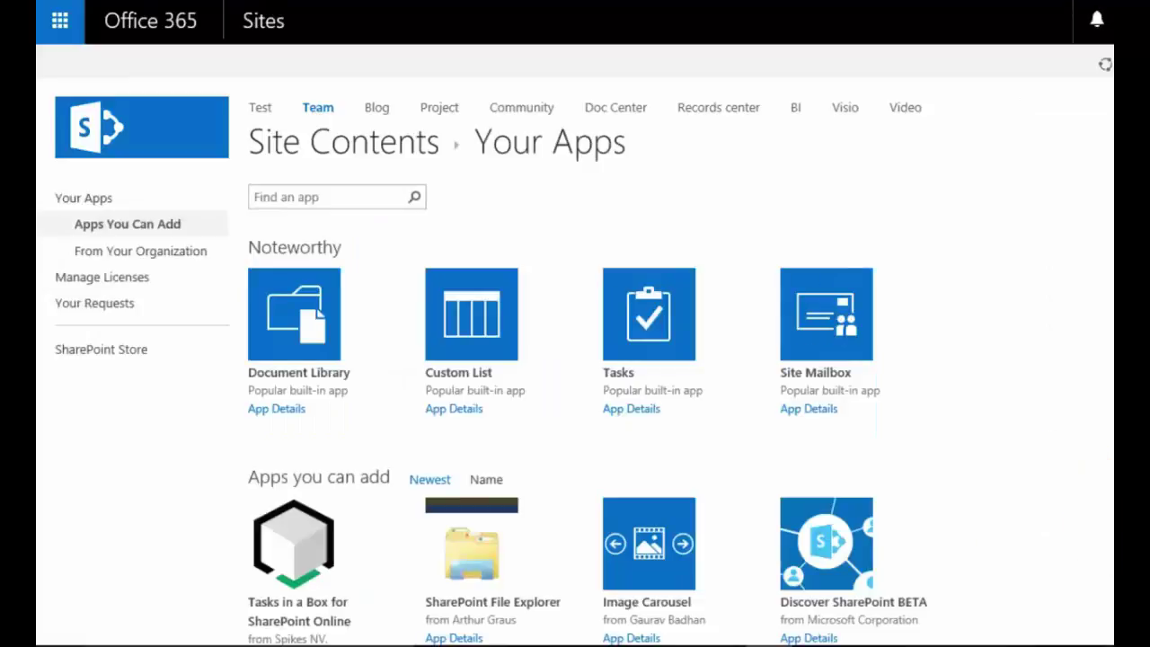
scroll(575, 359, down, 1)
scroll(575, 359, down, 4)
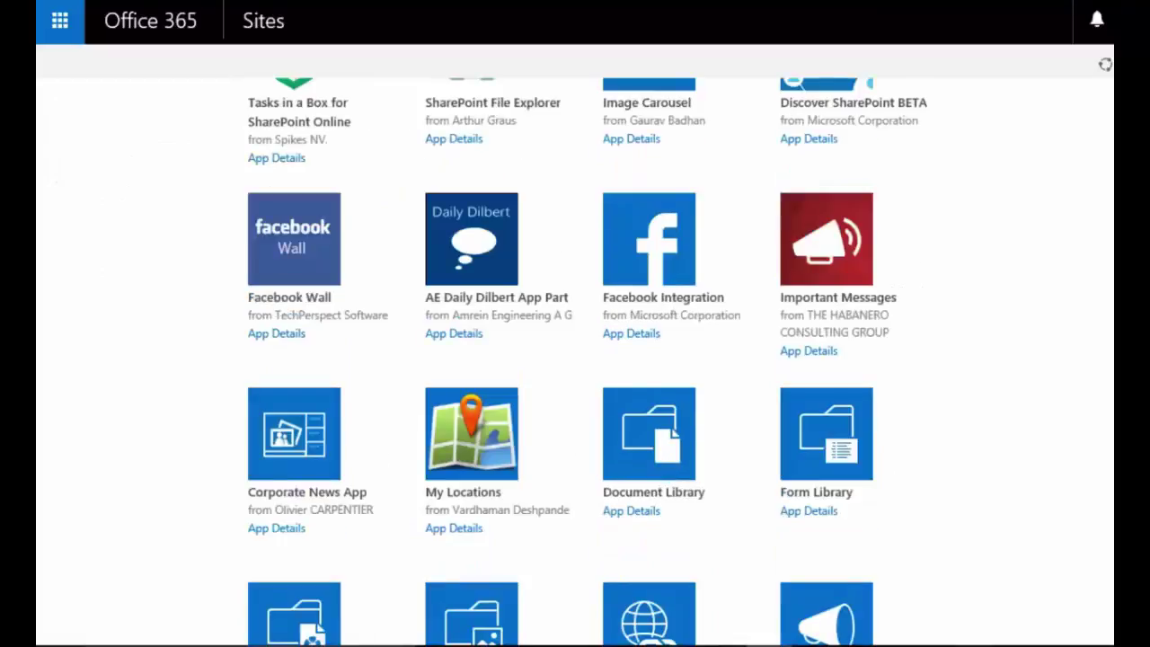
scroll(575, 359, down, 1)
scroll(575, 359, down, 1)
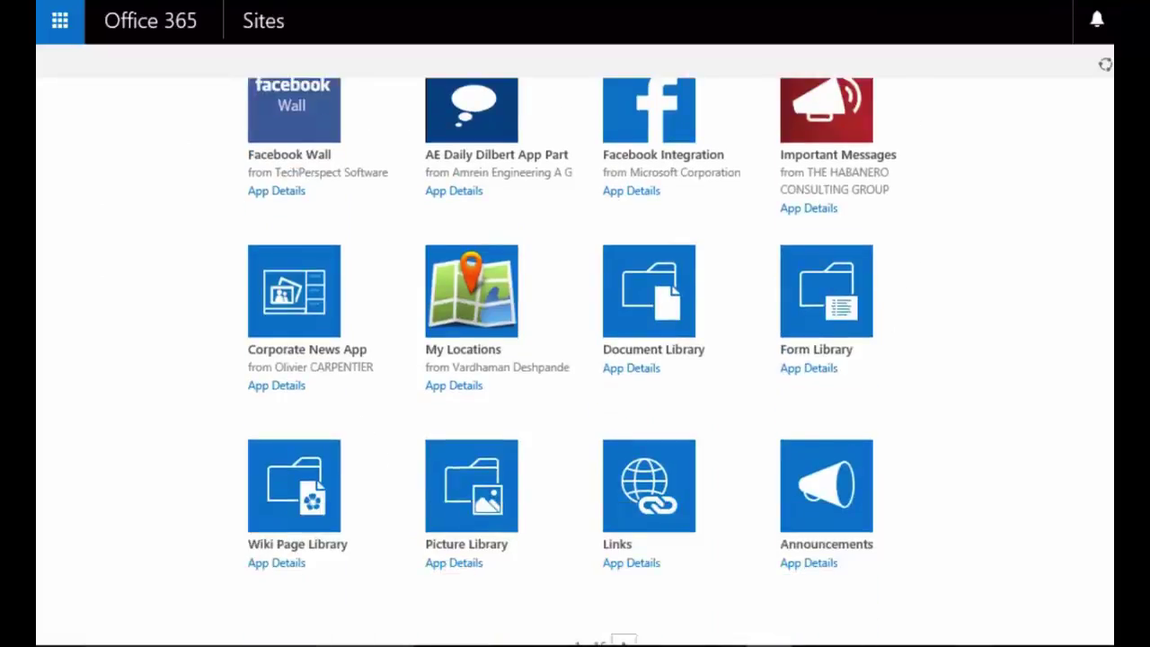
scroll(576, 359, down, 1)
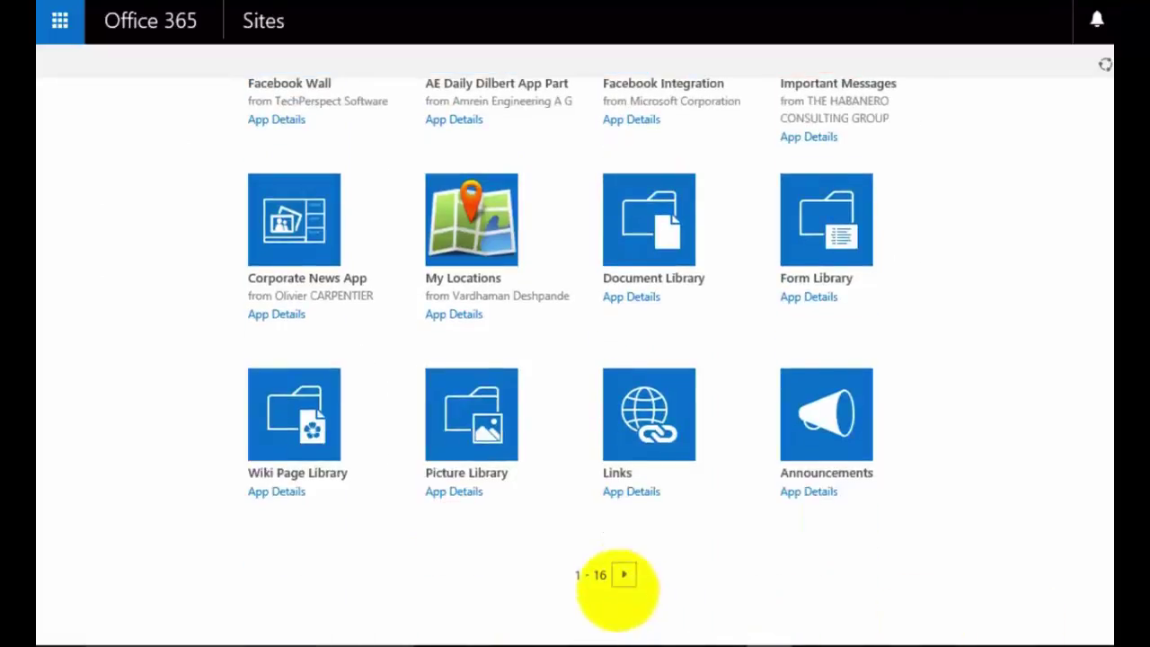
click(622, 575)
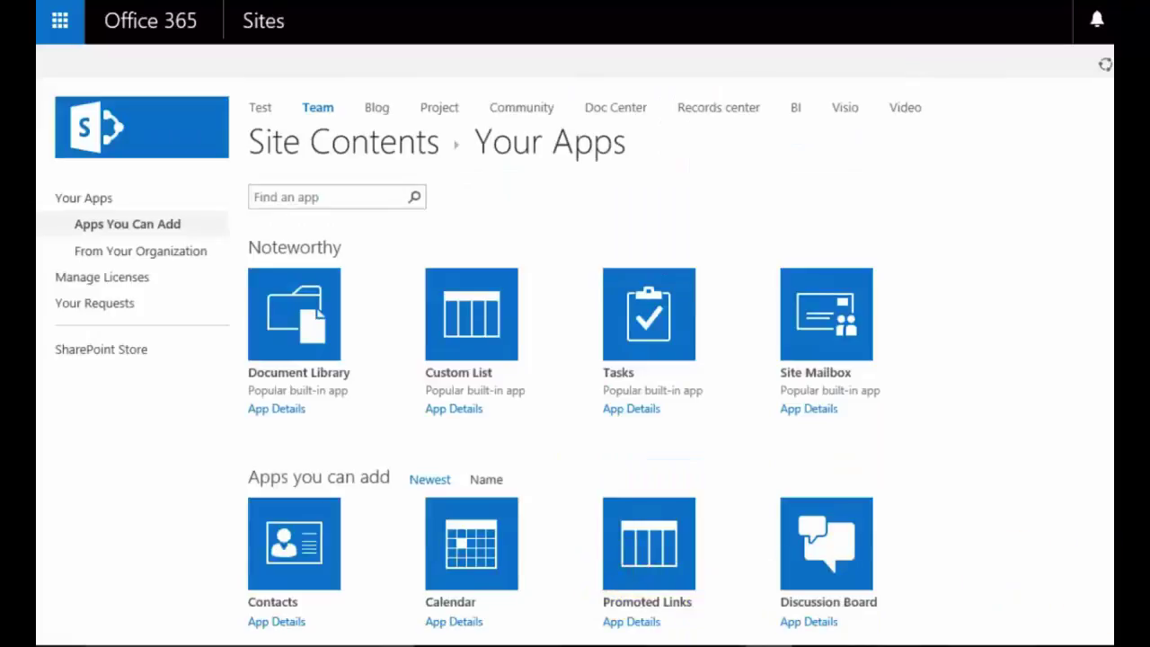
scroll(576, 360, down, 5)
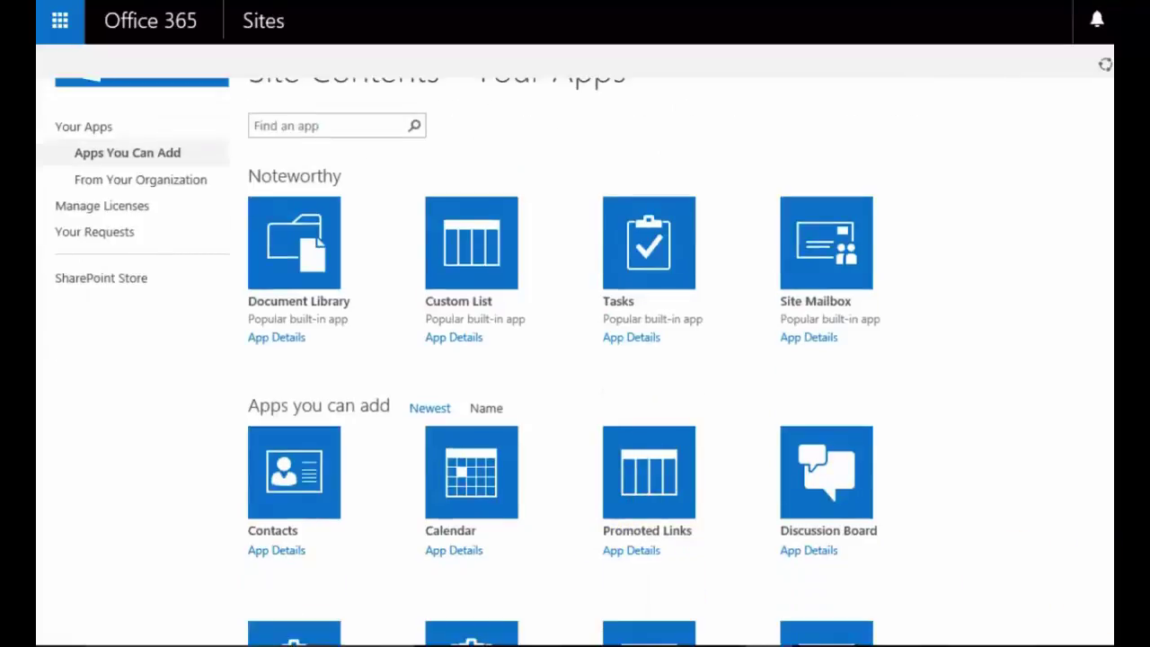
scroll(575, 359, down, 1)
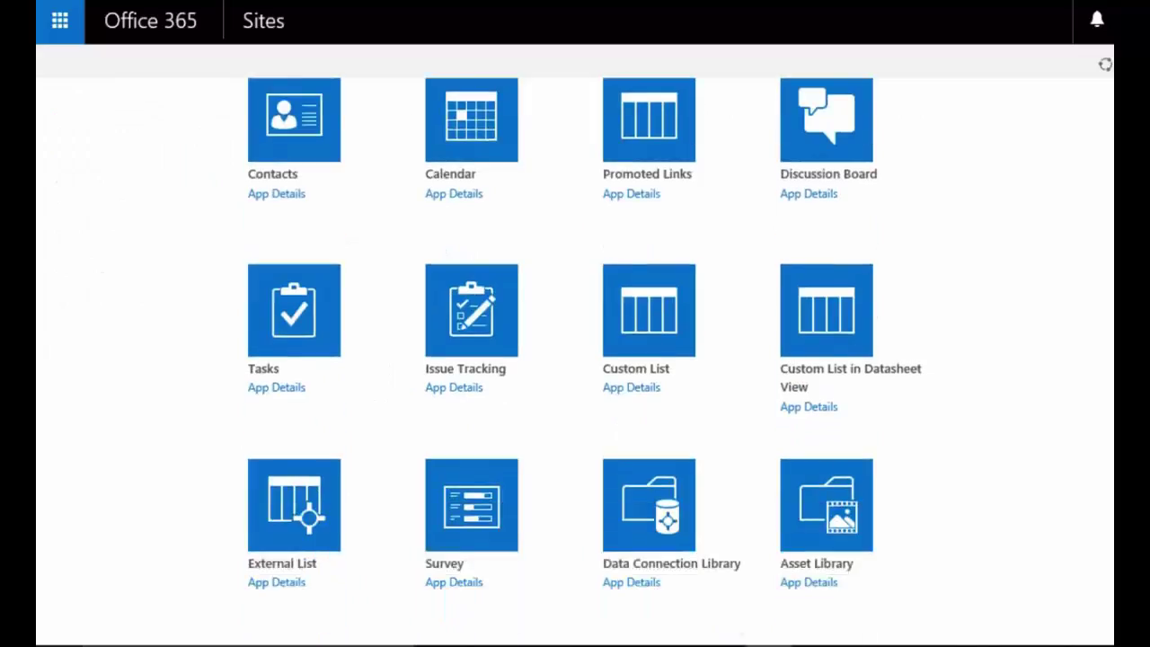
scroll(575, 359, down, 3)
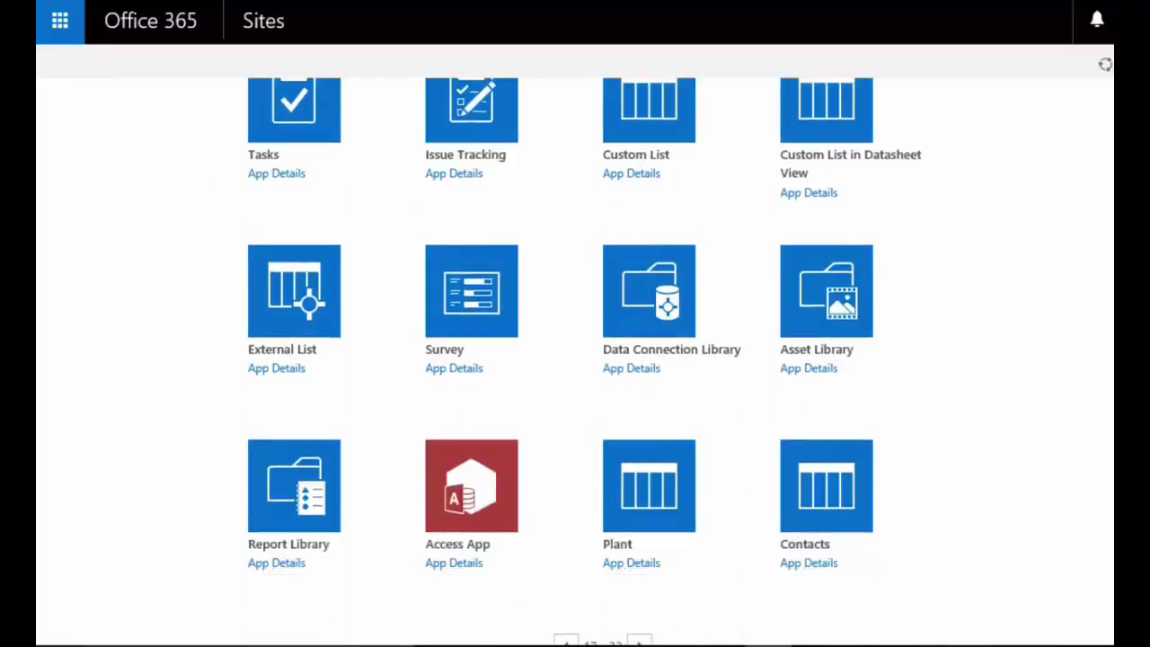
scroll(639, 572, down, 1)
click(639, 572)
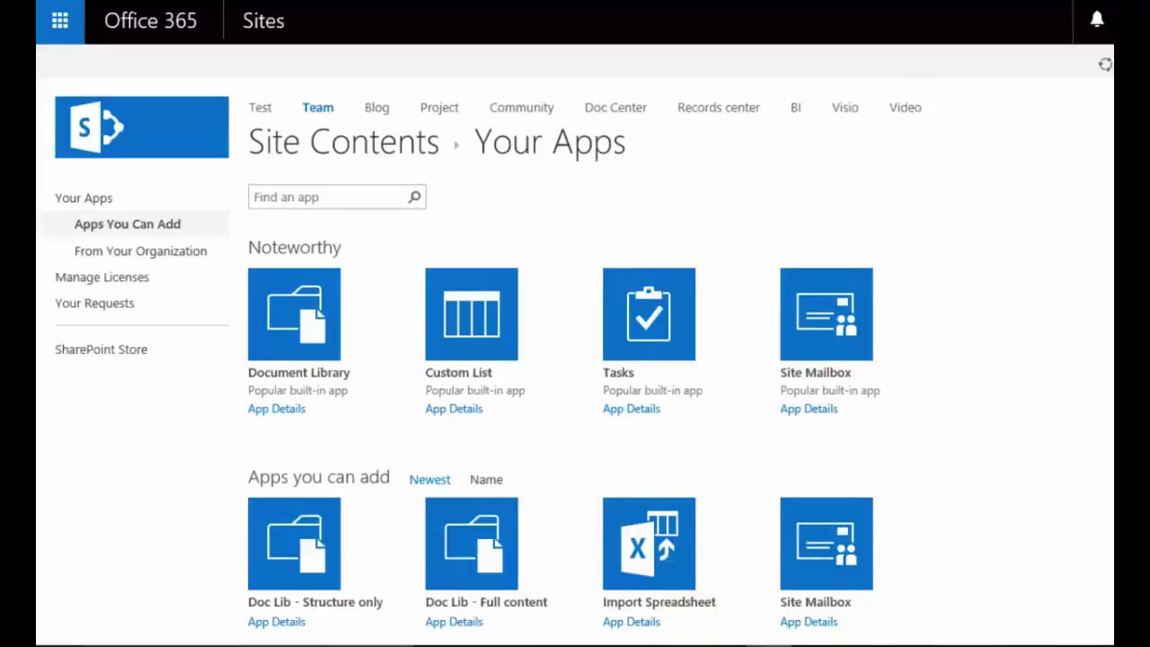
scroll(925, 591, down, 2)
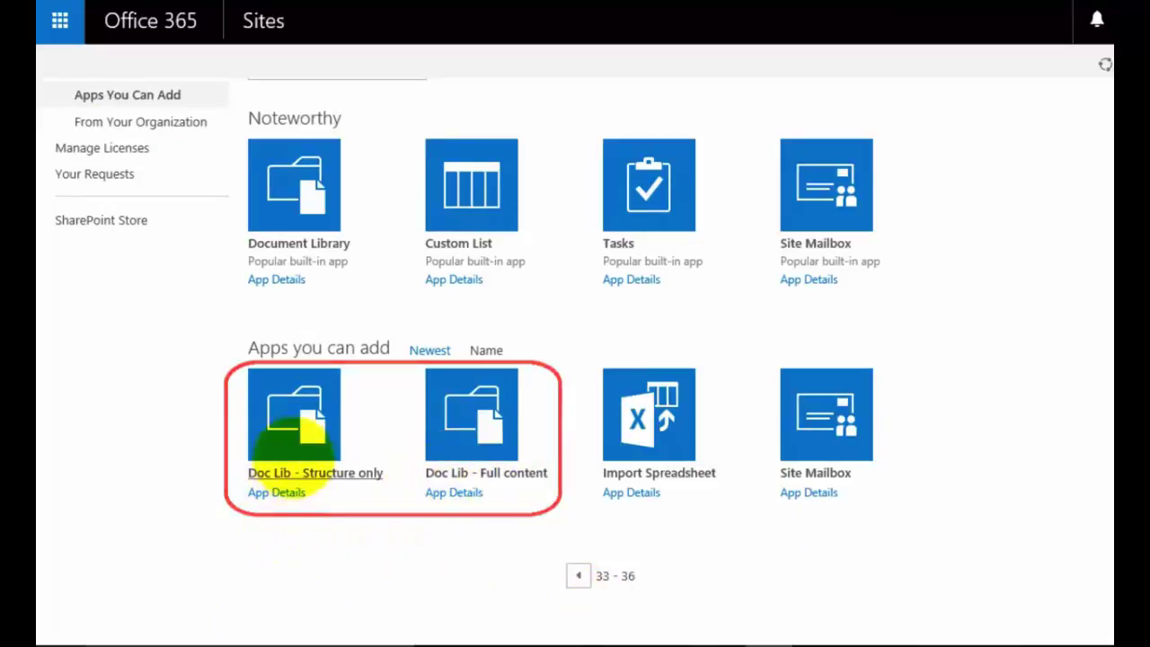
Create a document library named New Library from the "Doc Lib - Structure only" template and open it.
click(293, 432)
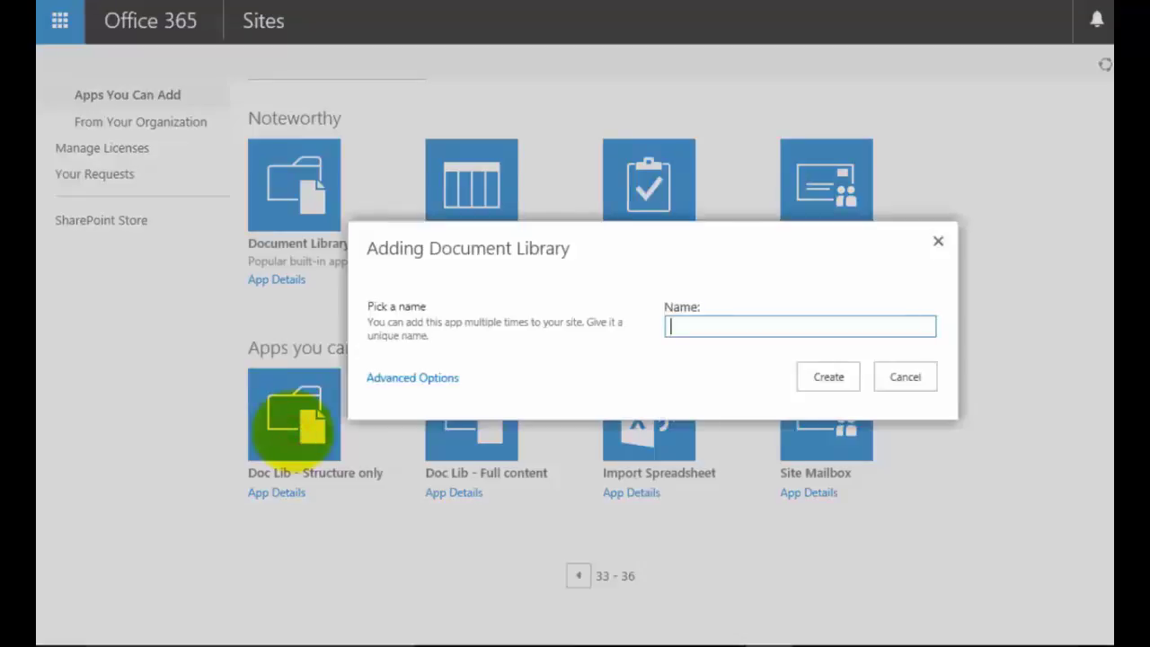
text(New Library)
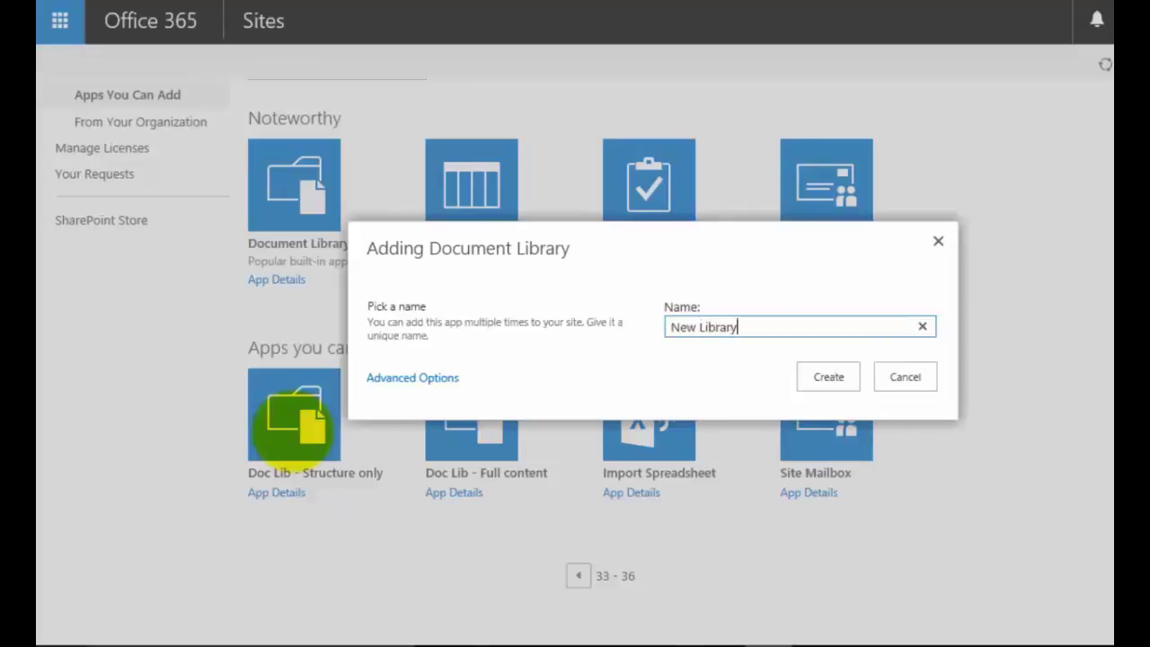
click(829, 376)
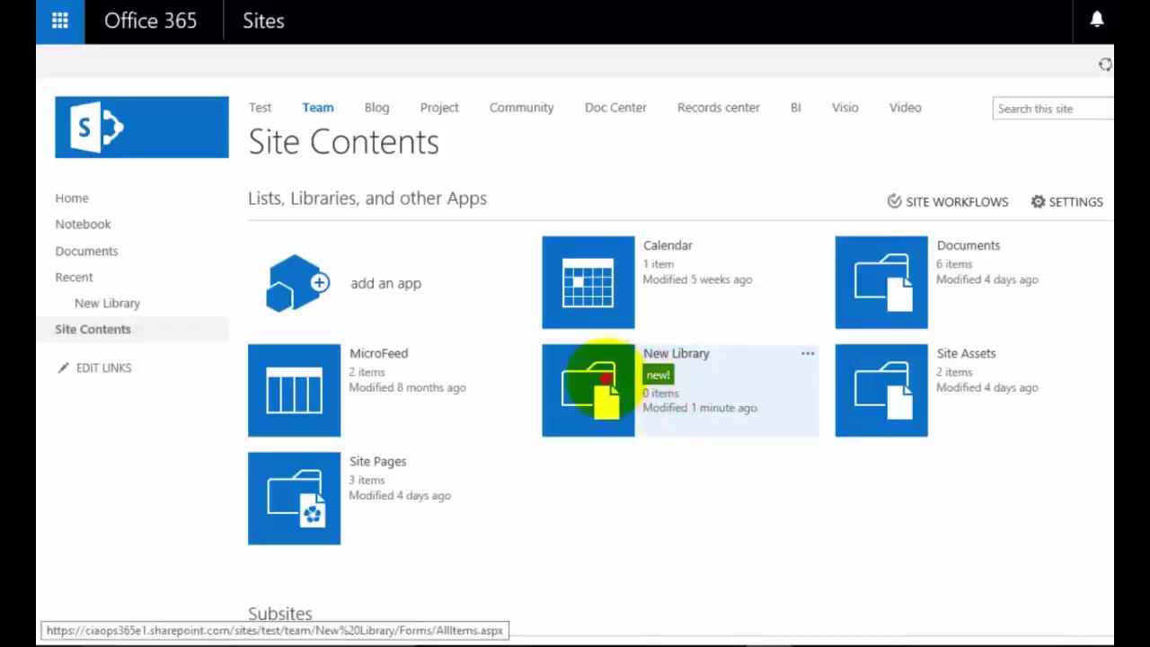
click(597, 385)
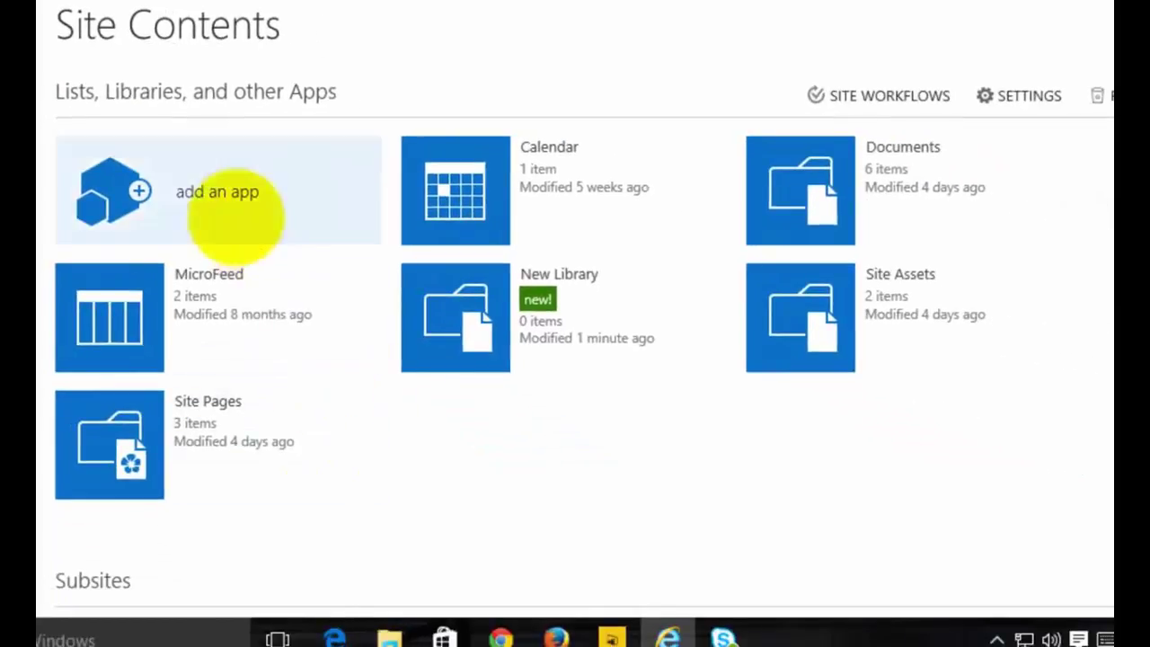
Start adding another app from Site Contents and page through the available apps to the "Doc Lib - Full content" template.
click(225, 189)
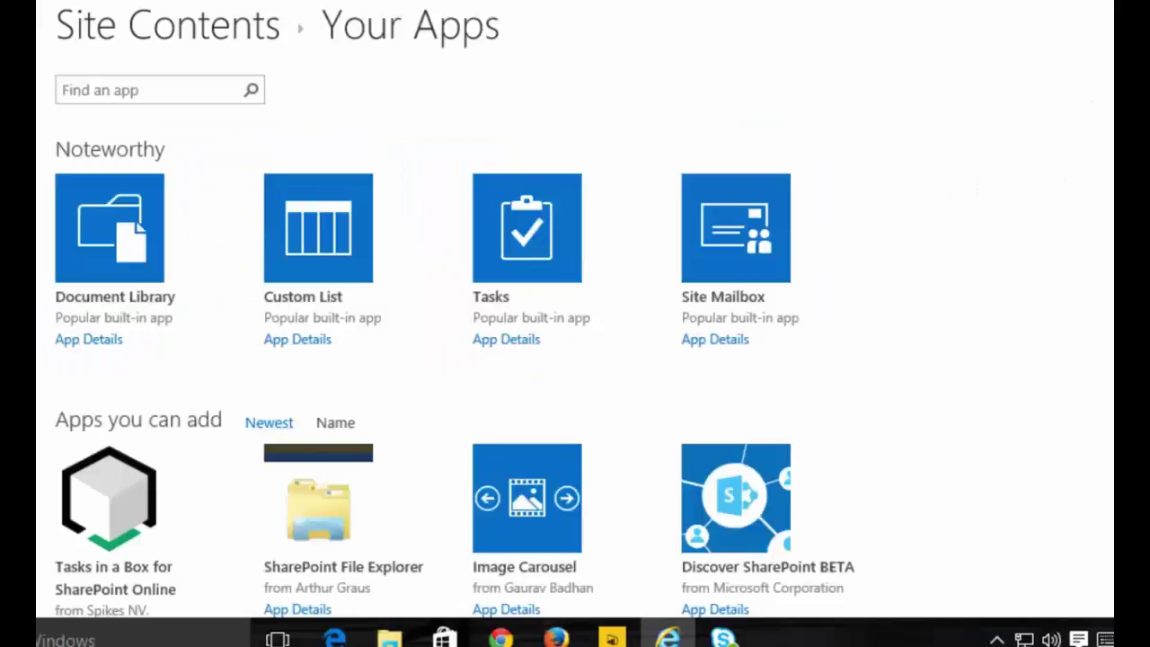
scroll(1097, 539, down, 10)
click(498, 534)
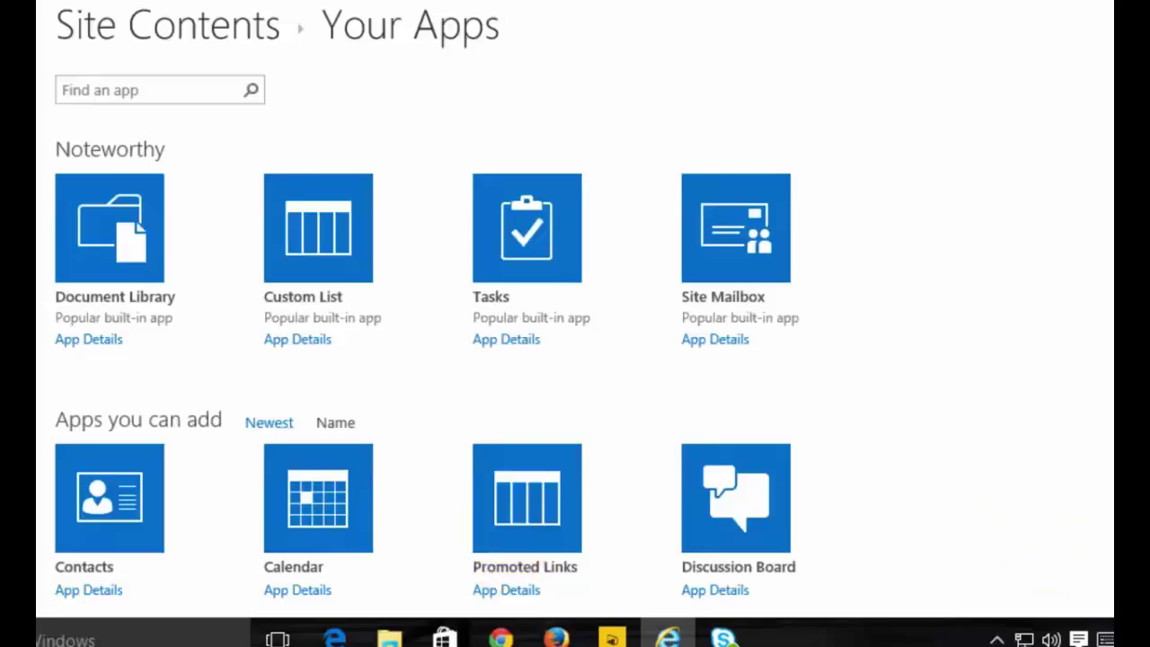
scroll(966, 488, down, 10)
click(514, 534)
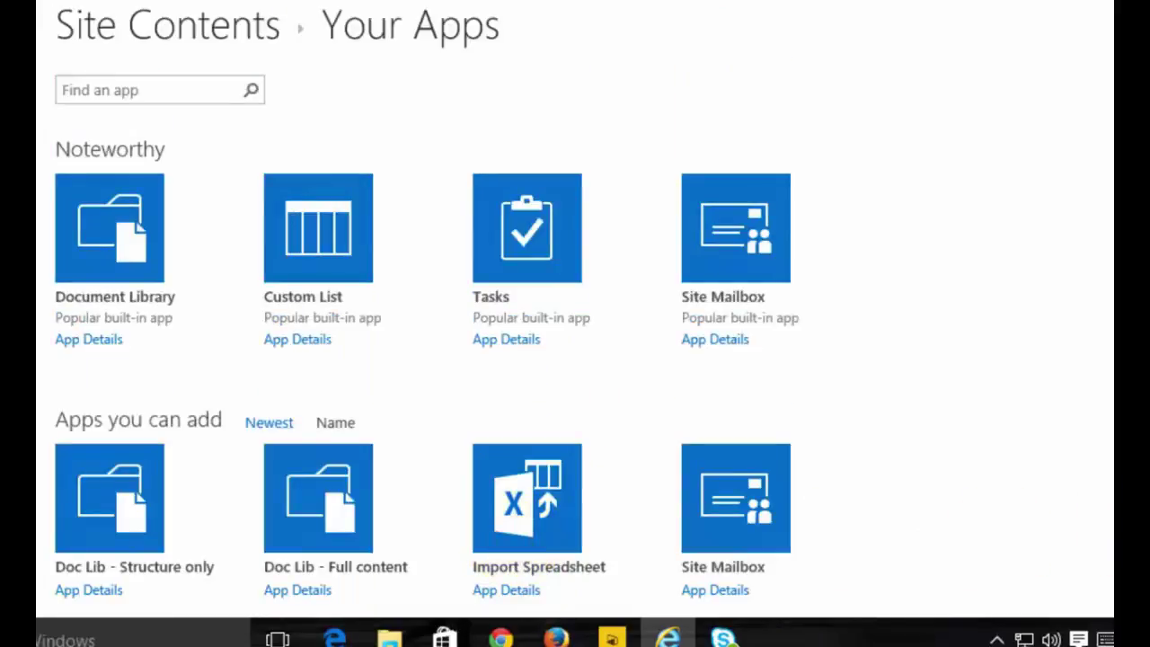
scroll(575, 359, down, 2)
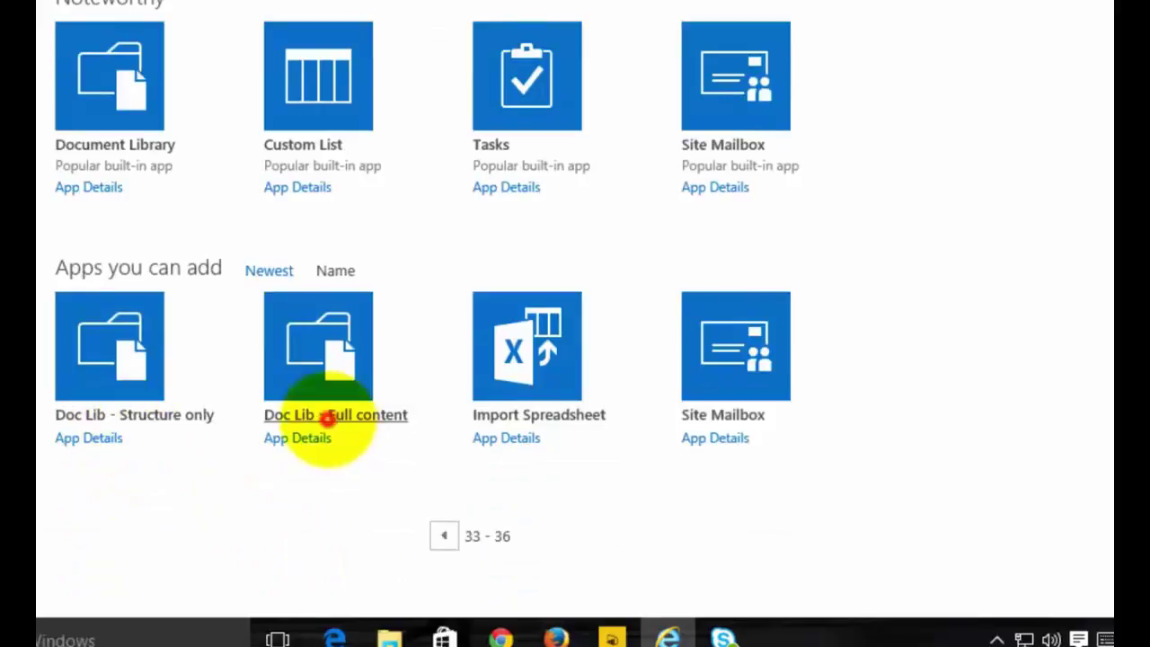
Create a document library named "New Library - Docs" from the "Doc Lib - Full content" template and open it.
click(328, 418)
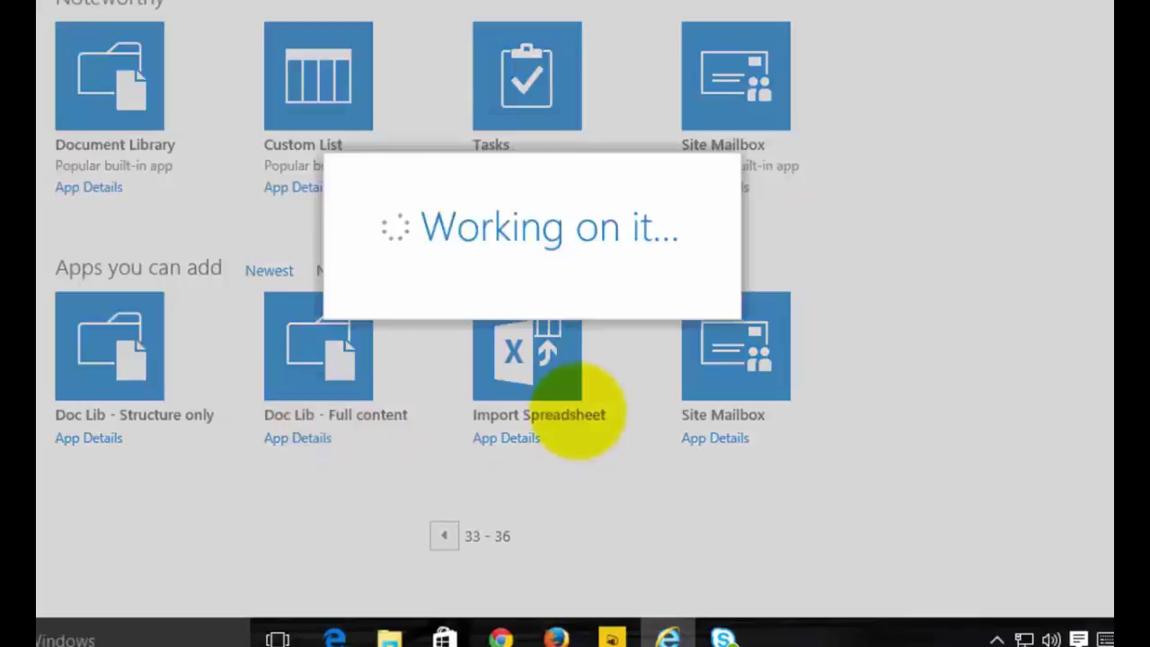
text(New Library - Docs)
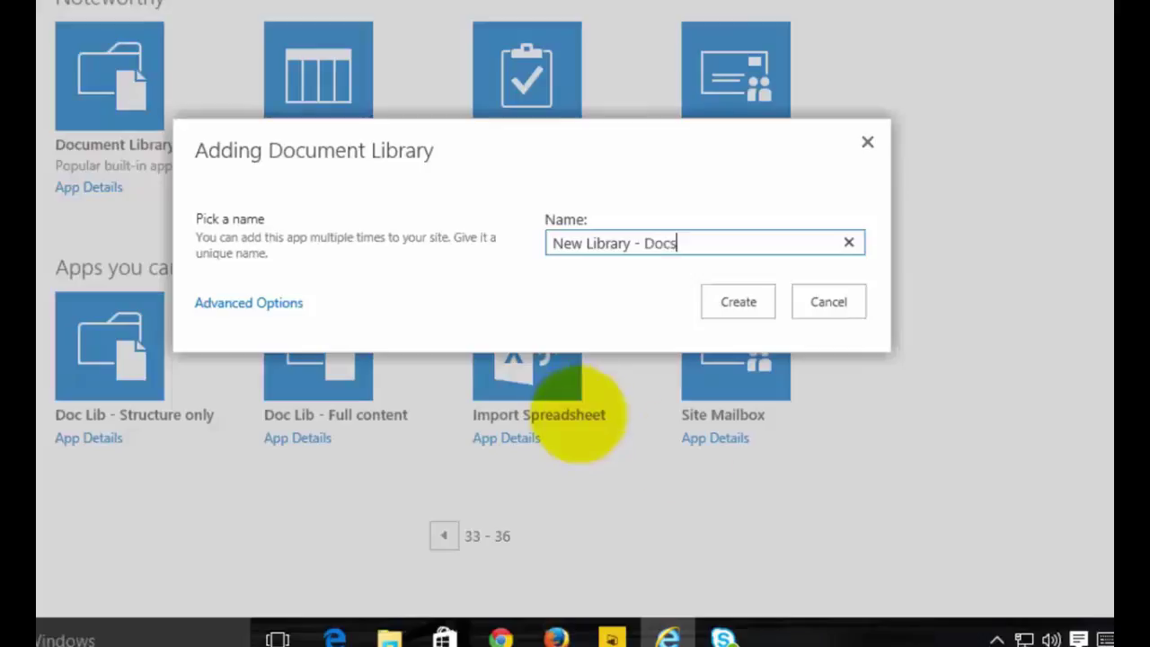
click(739, 301)
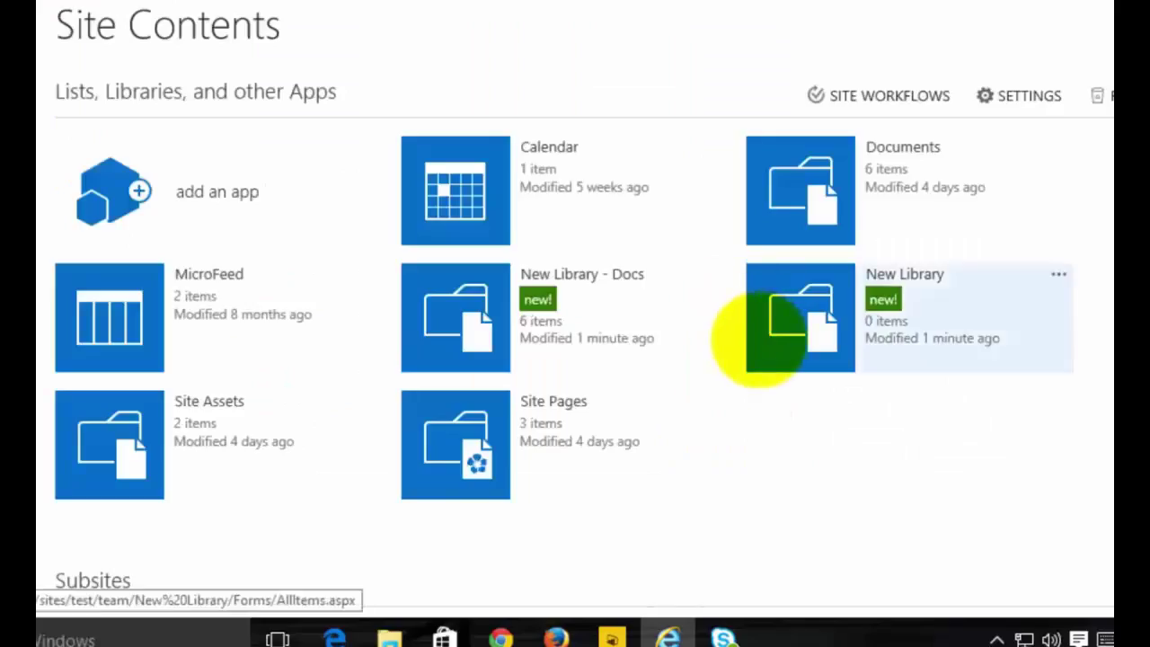
click(459, 318)
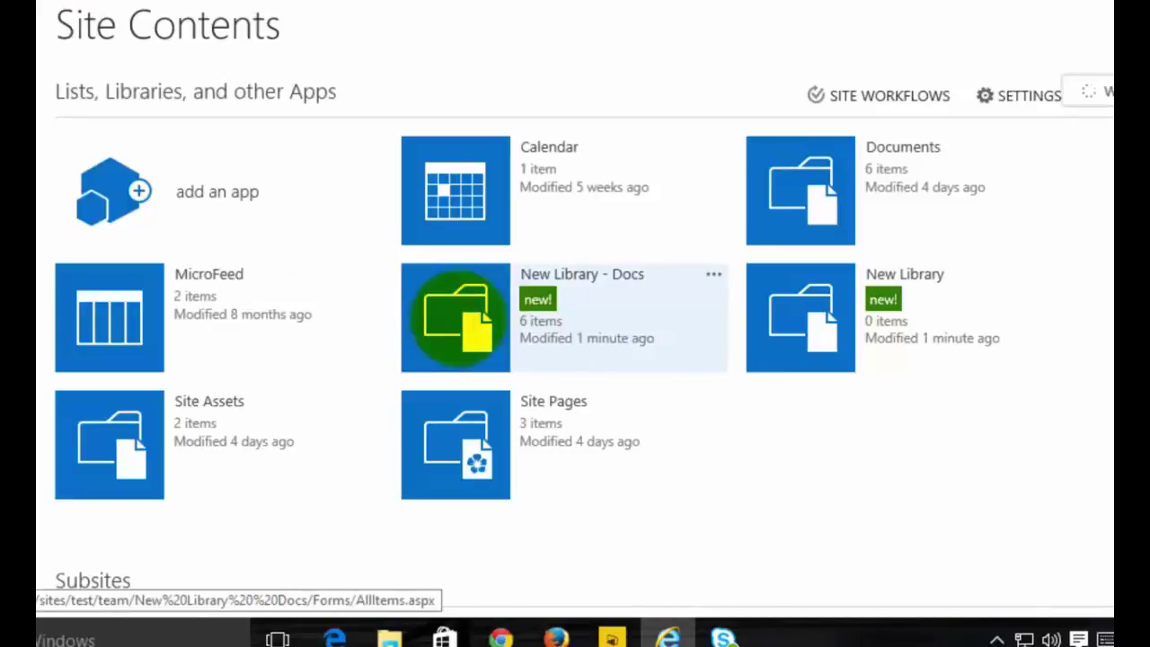
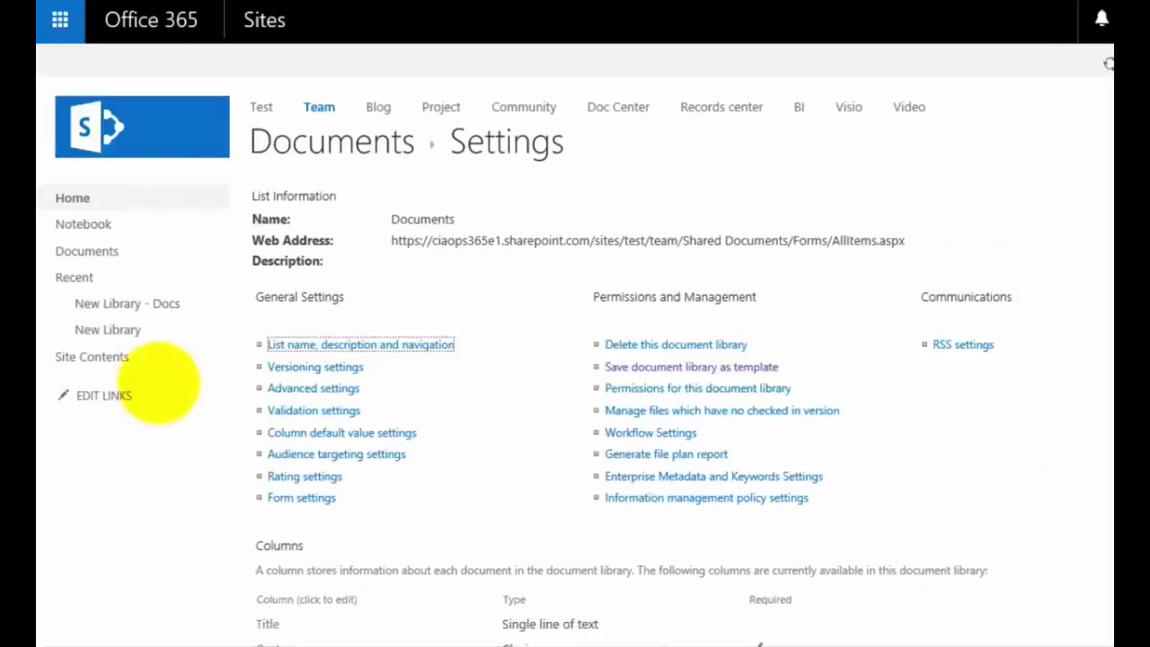
View the apps that can be added to the Team site and return to its Site Contents page.
click(103, 357)
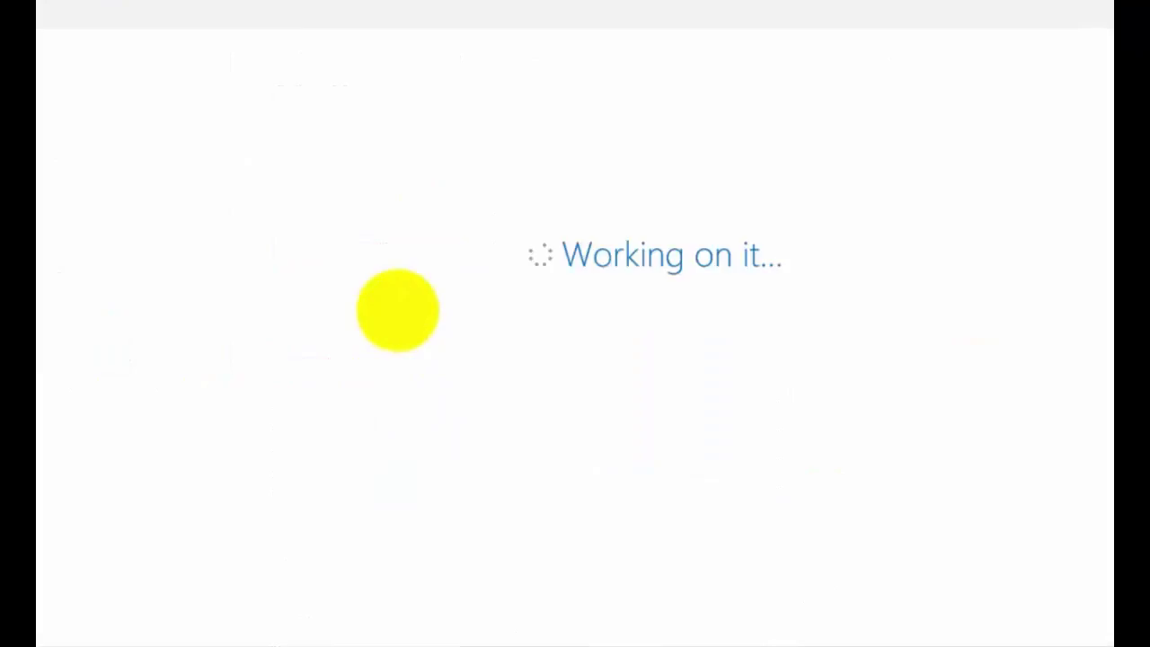
click(379, 284)
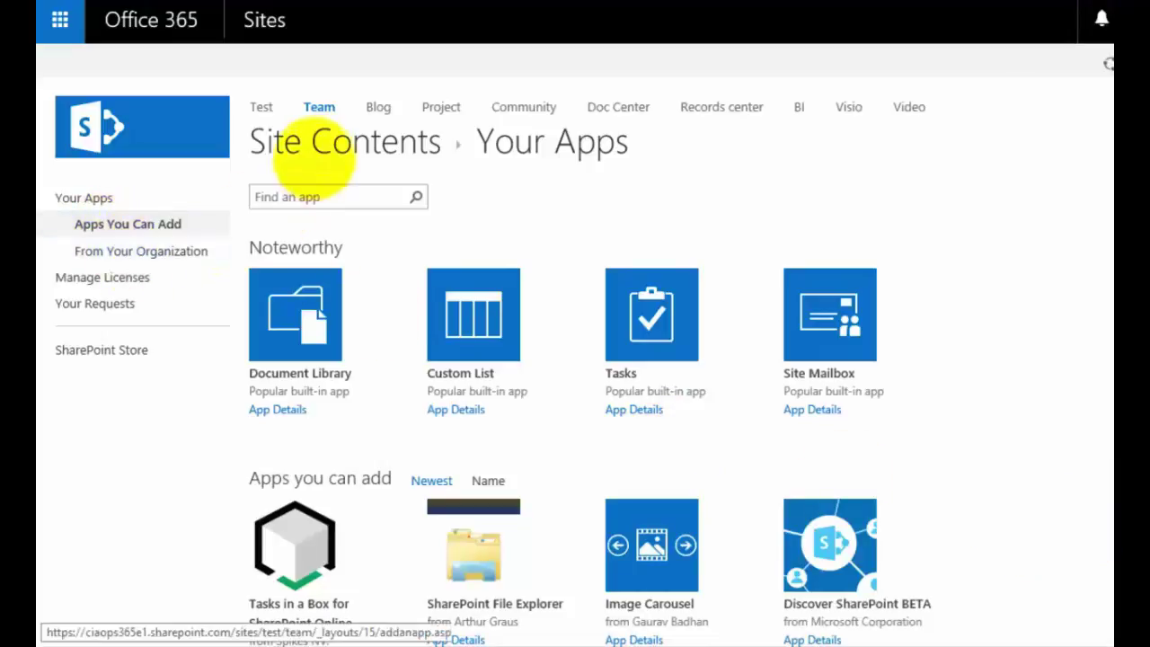
click(317, 147)
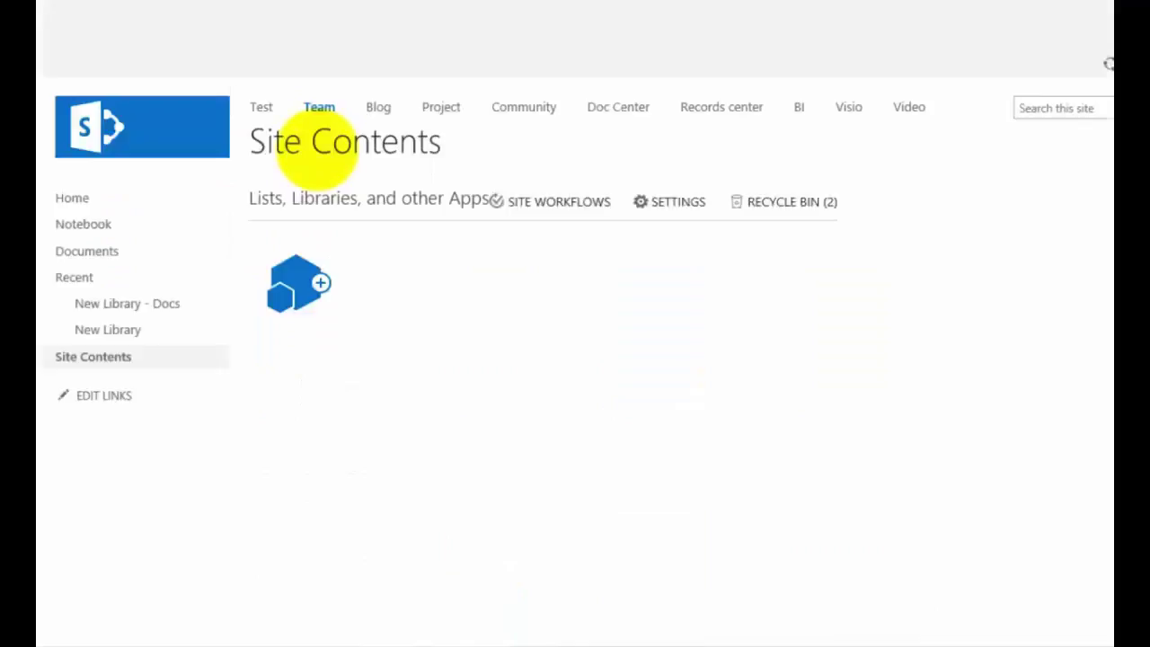